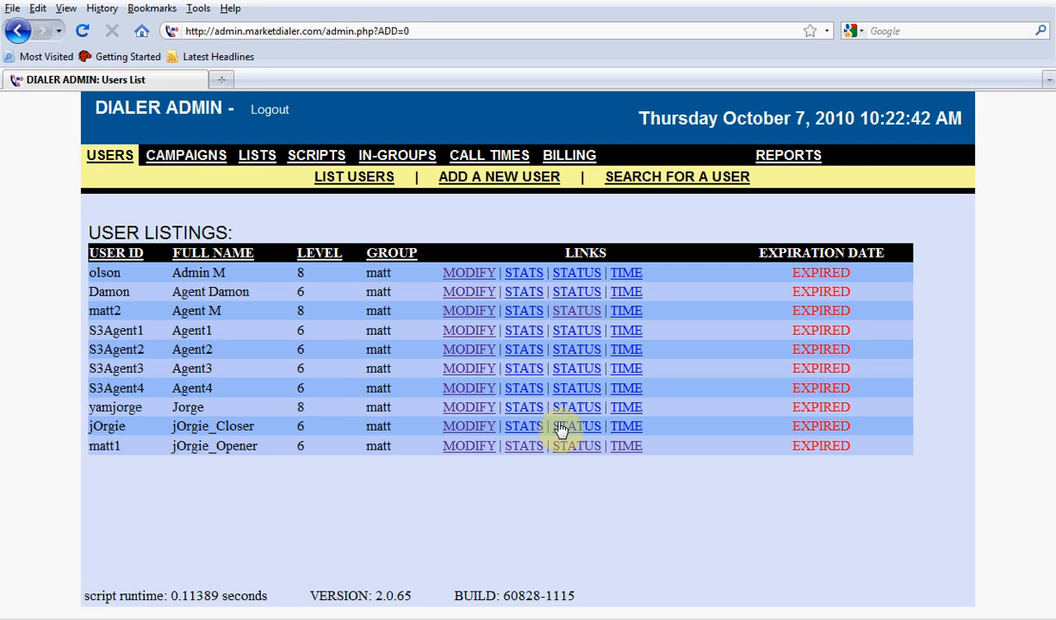
Sort the user listing by user ID, full name and level in turn, finishing with user ID.
click(134, 258)
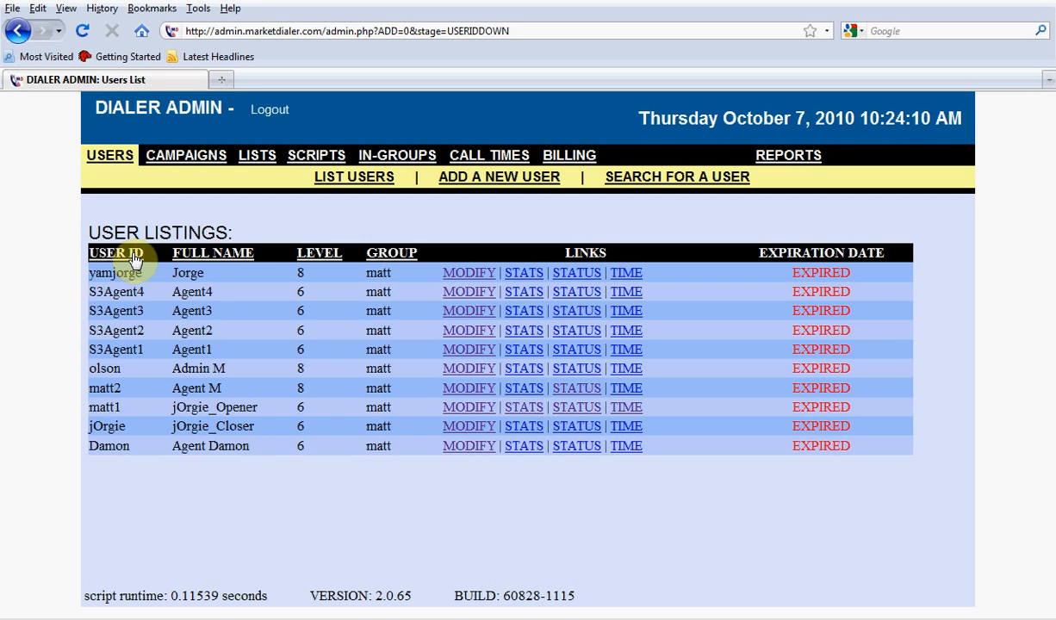
click(192, 259)
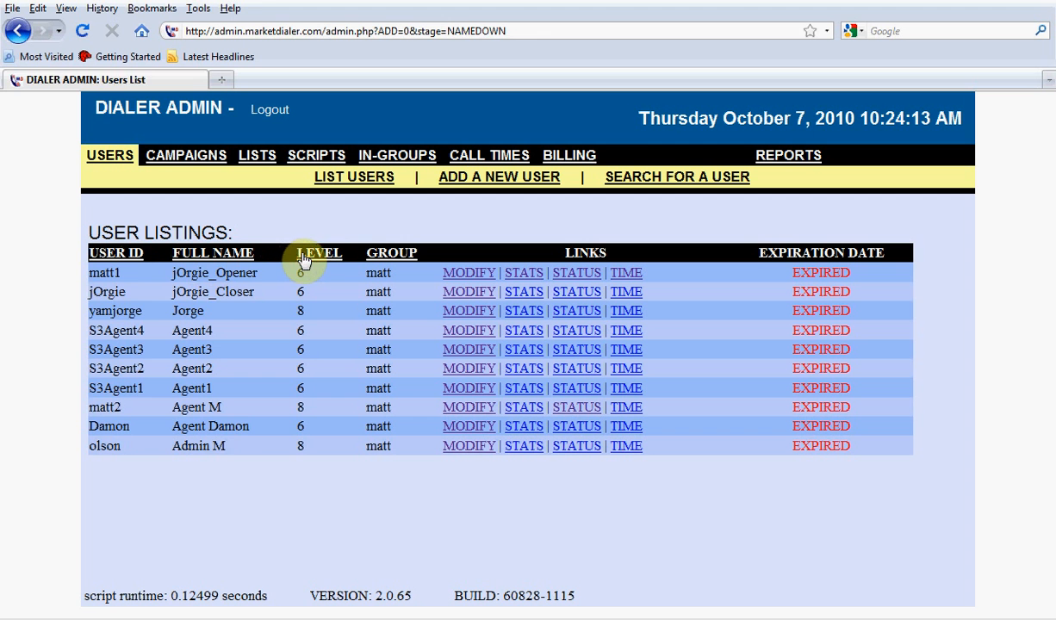
click(303, 259)
click(302, 258)
click(222, 256)
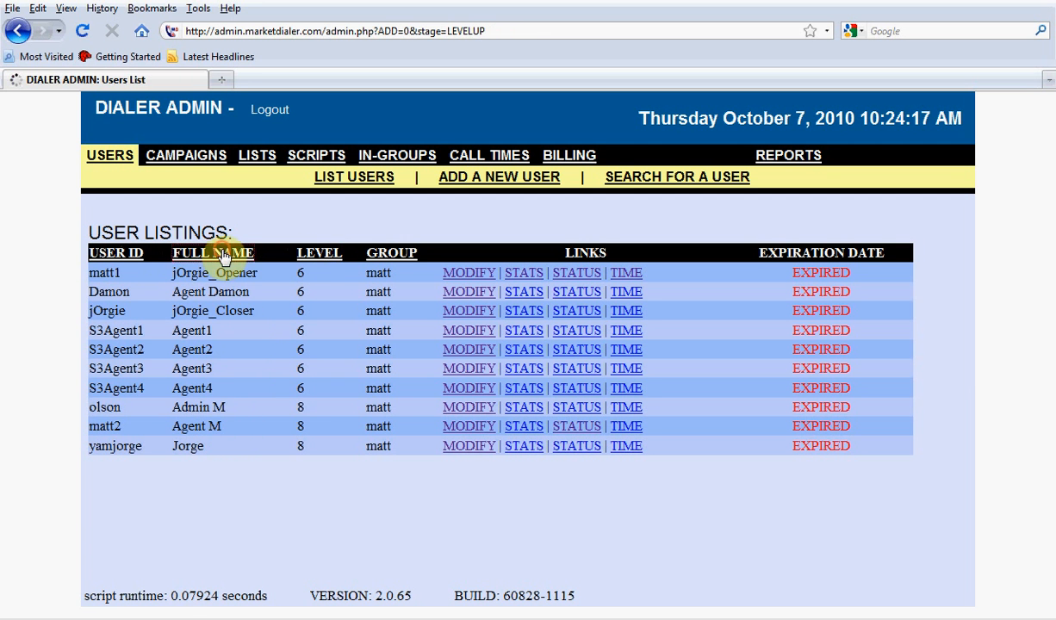
click(134, 254)
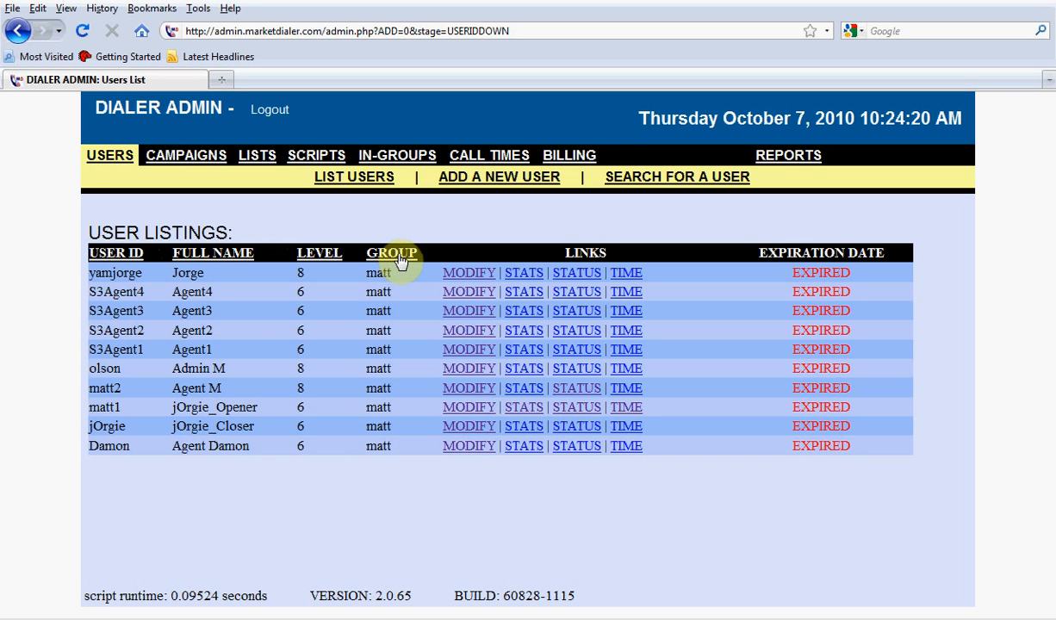
Reload the full user list in its default order.
drag(396, 274, 365, 276)
click(358, 186)
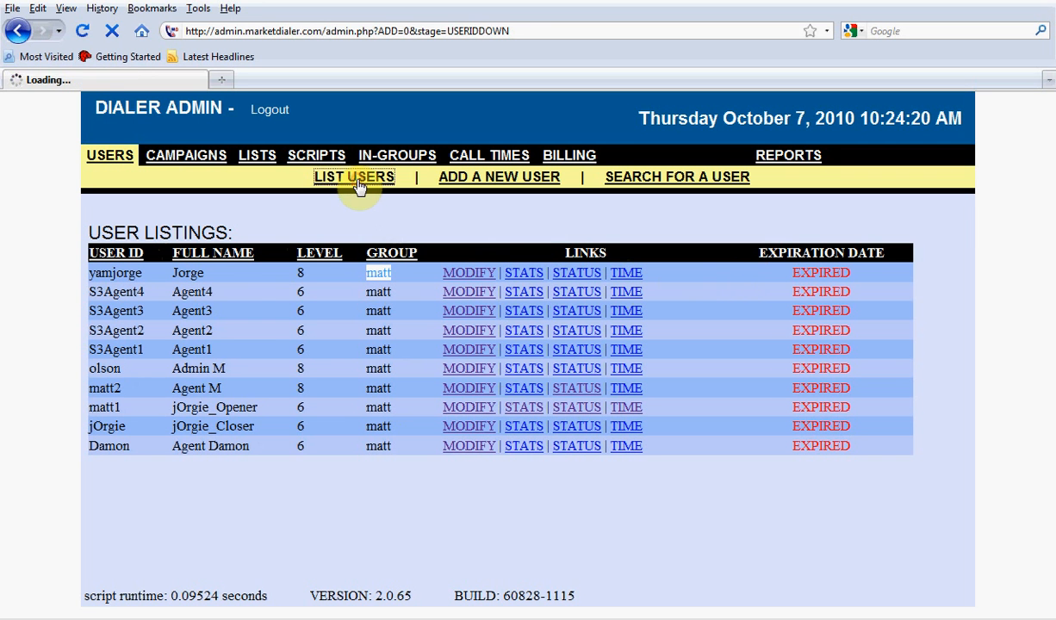
click(240, 230)
drag(240, 230, 74, 228)
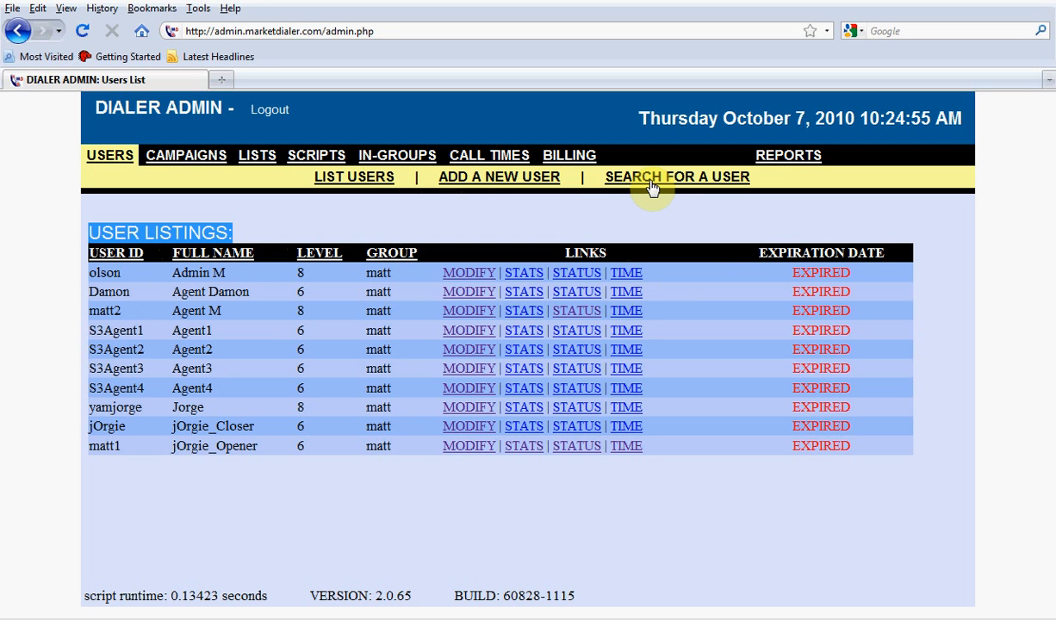
View the Billing page's package management and return to the user listing.
click(574, 160)
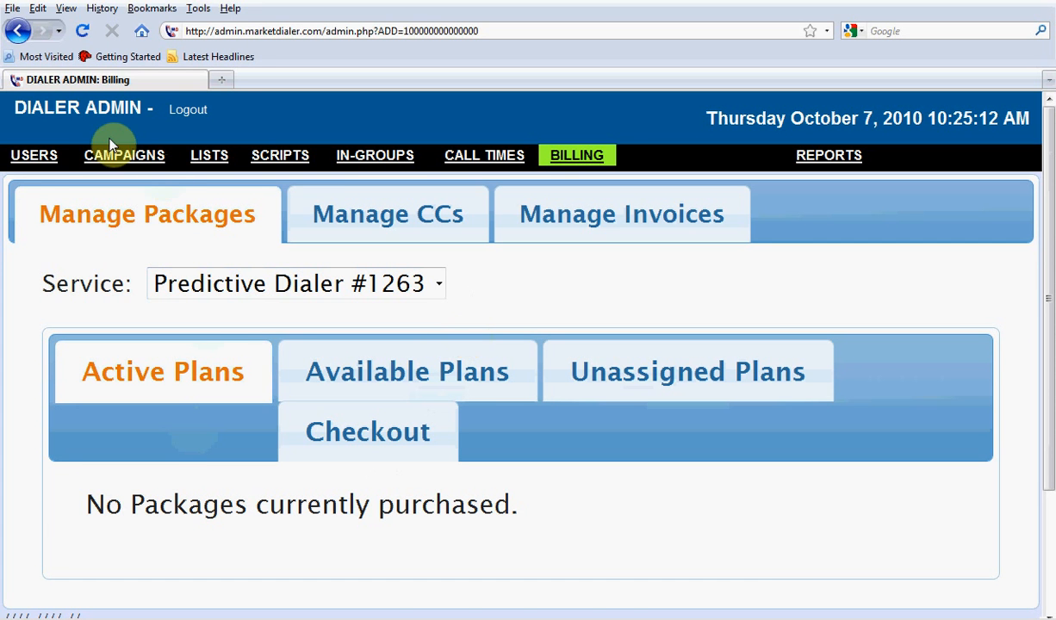
click(46, 161)
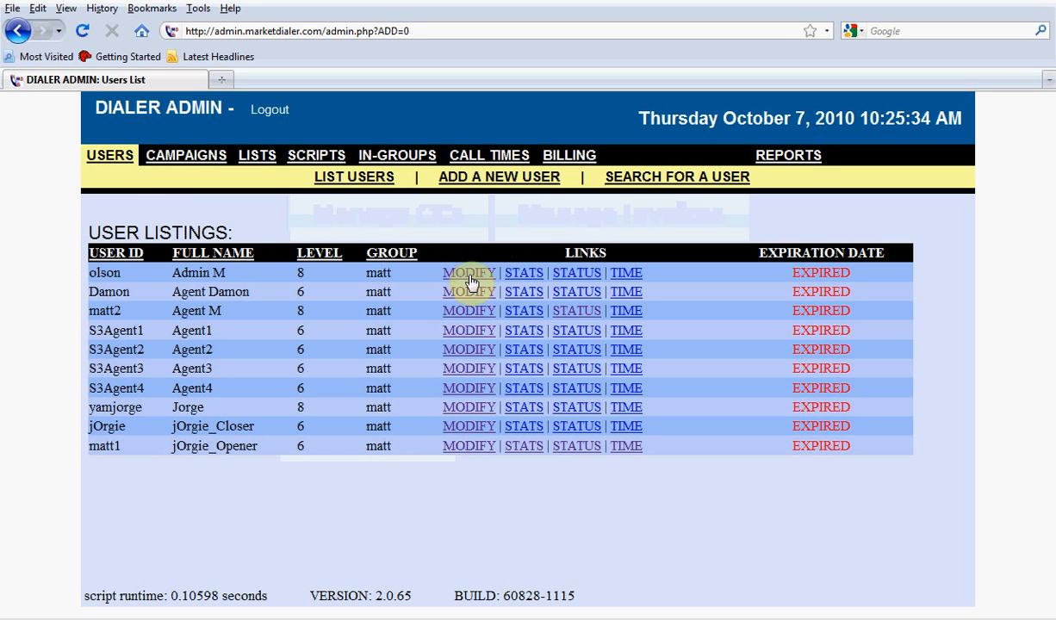
Open user S3Agent4 for modification, replace its account password with a new one and save the record.
click(470, 390)
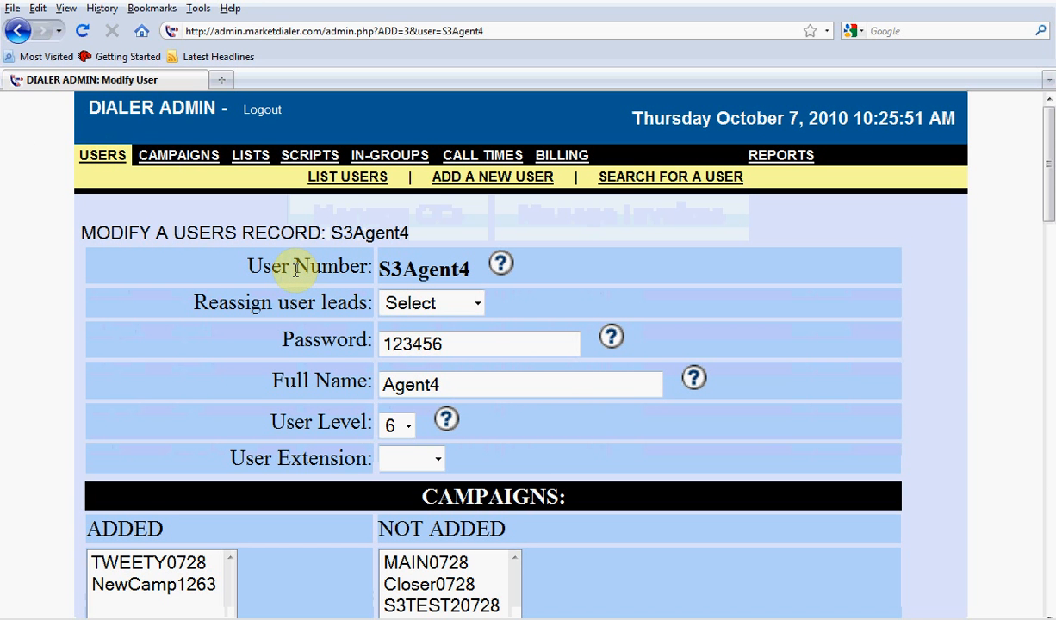
drag(478, 268, 377, 269)
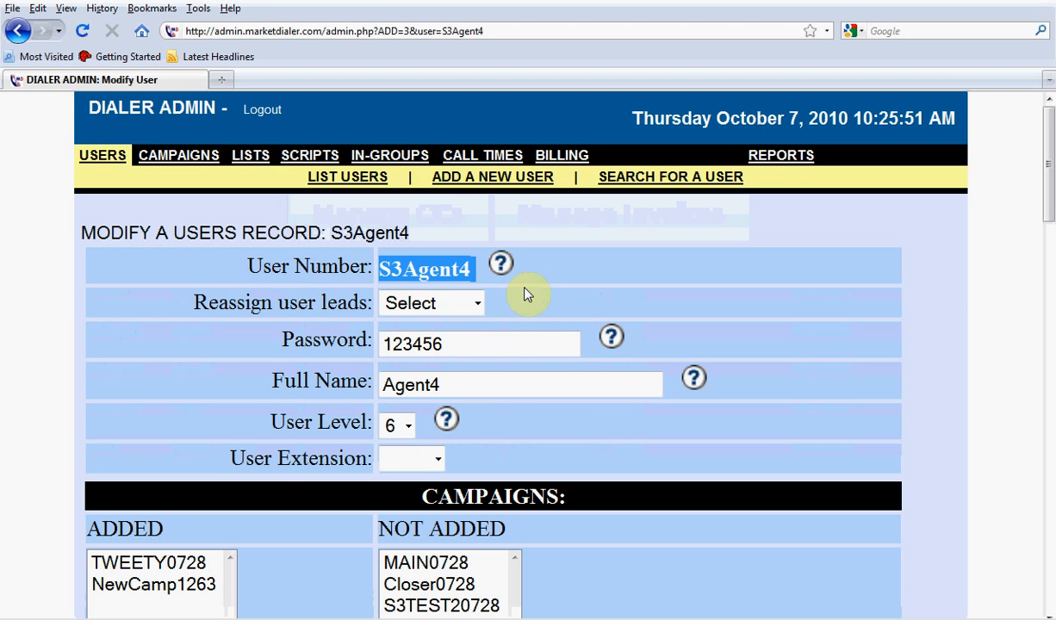
drag(462, 343, 336, 336)
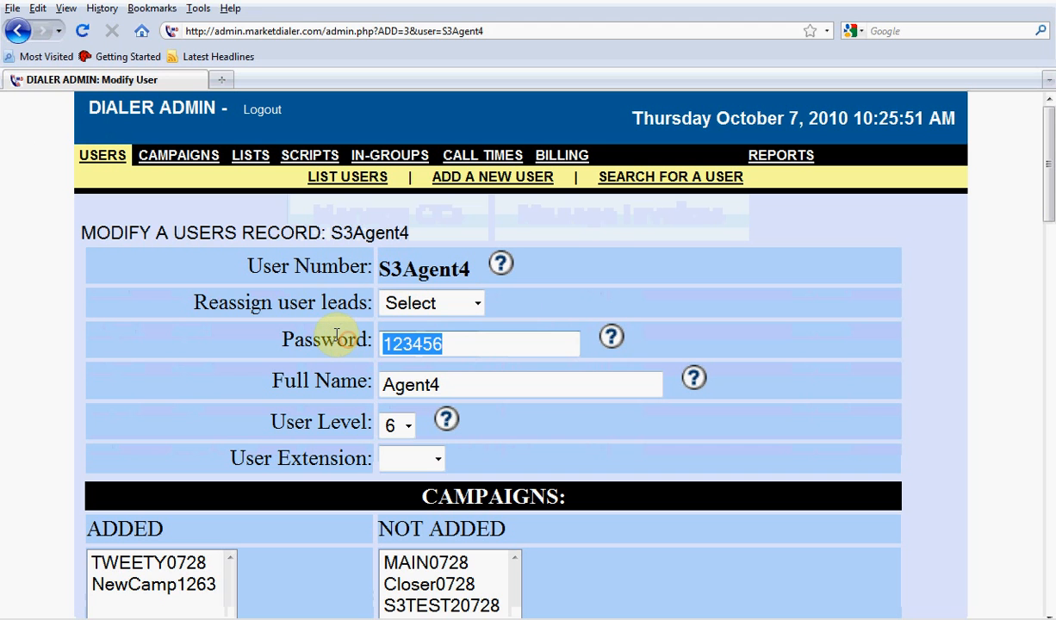
key(BackSpace)
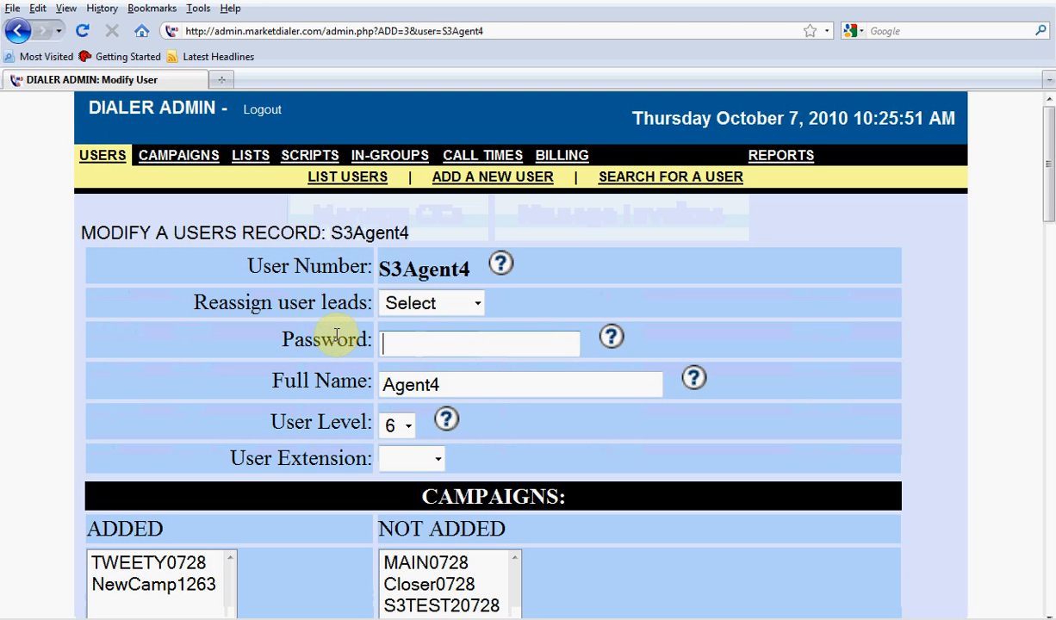
text(abc123)
scroll(601, 345, down, 5)
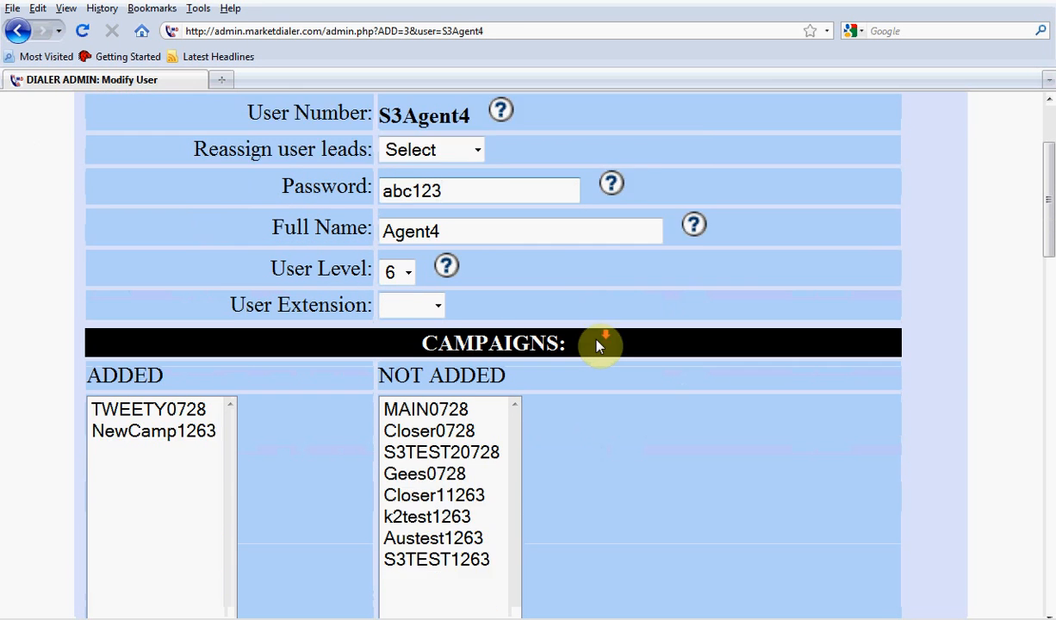
scroll(596, 345, down, 2)
click(865, 525)
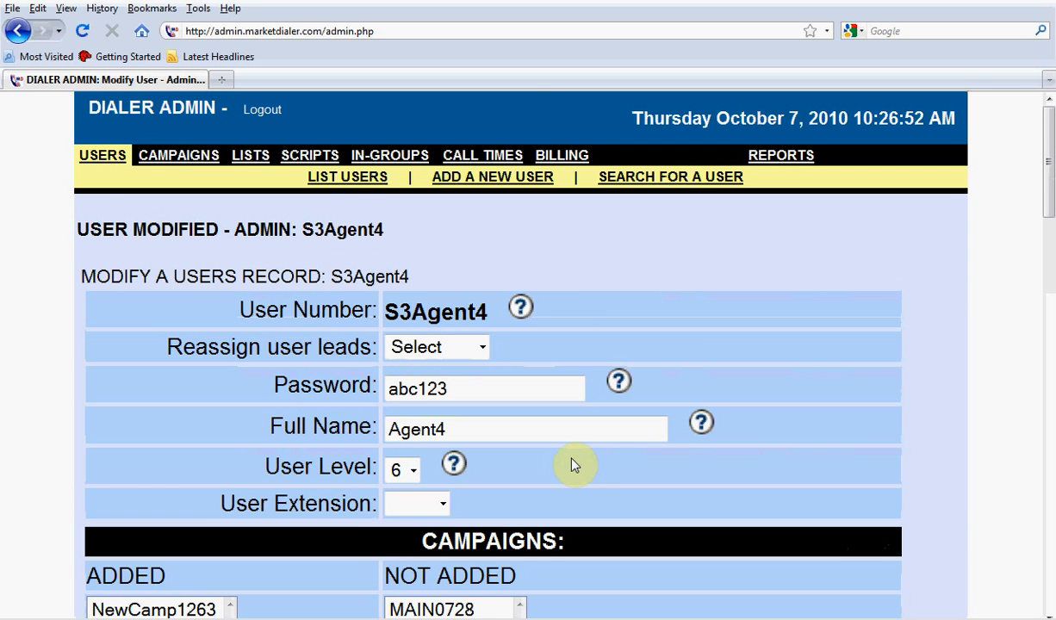
View the available user extensions for S3Agent4 without choosing one.
scroll(566, 460, down, 2)
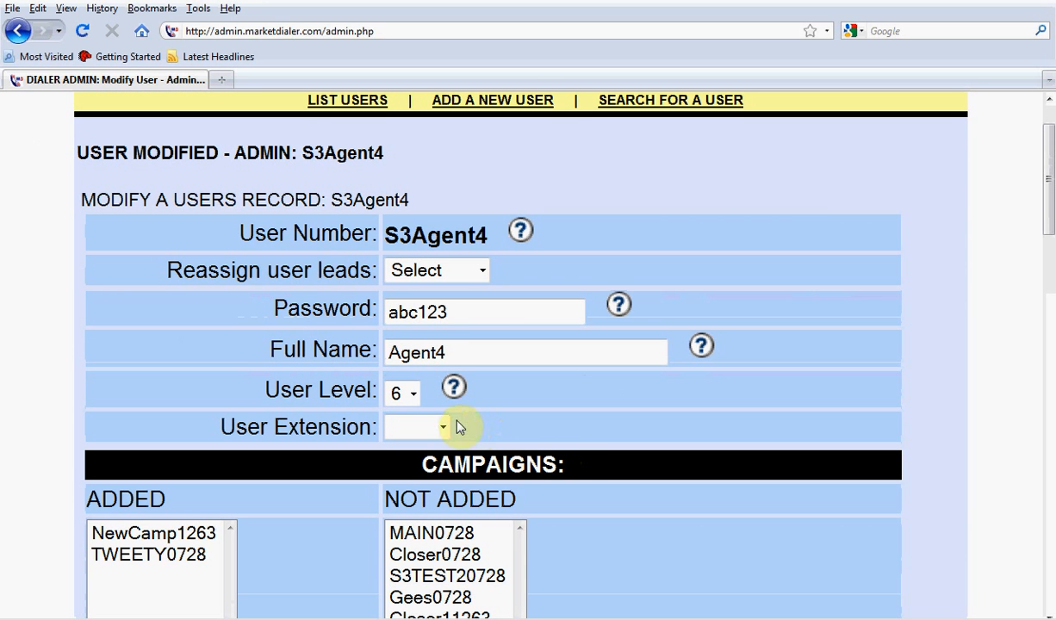
click(444, 427)
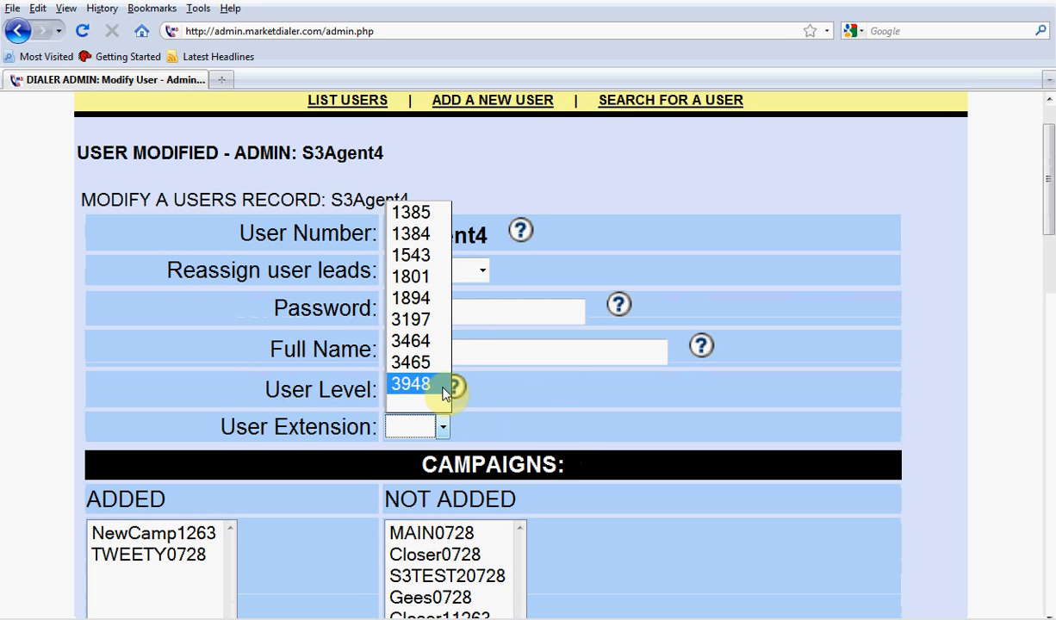
click(527, 410)
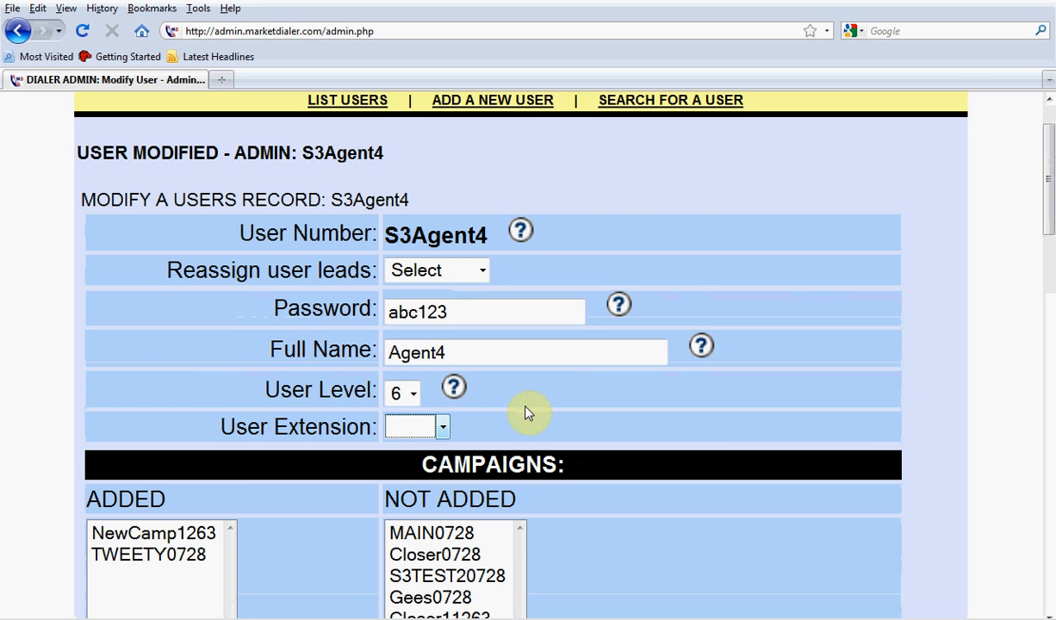
Add the Closer0728 campaign to S3Agent4's added campaigns and save the record.
scroll(527, 413, down, 2)
scroll(533, 417, down, 2)
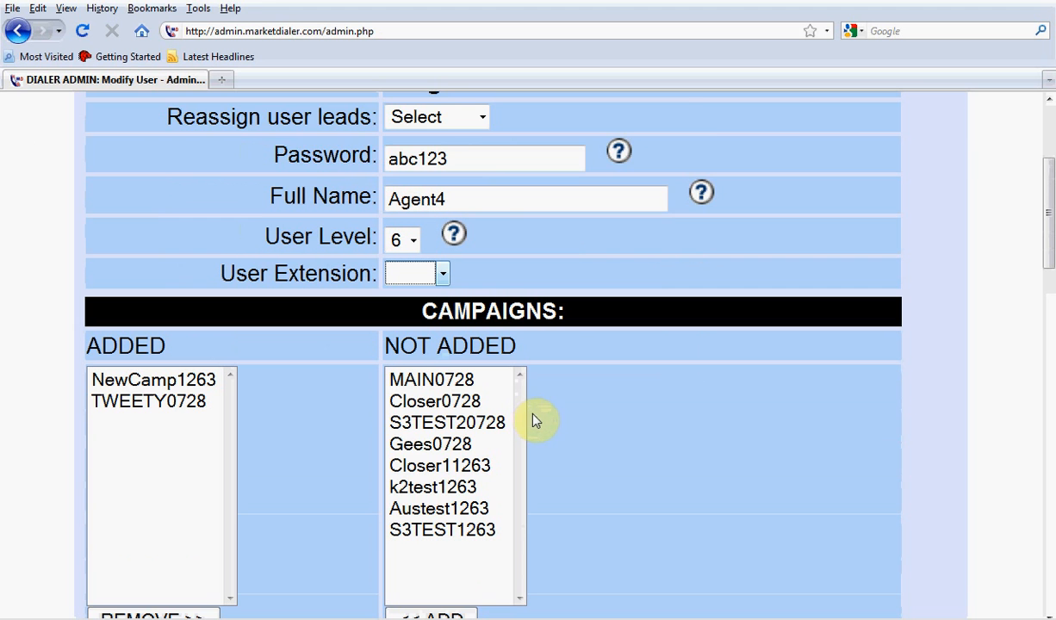
scroll(535, 422, down, 2)
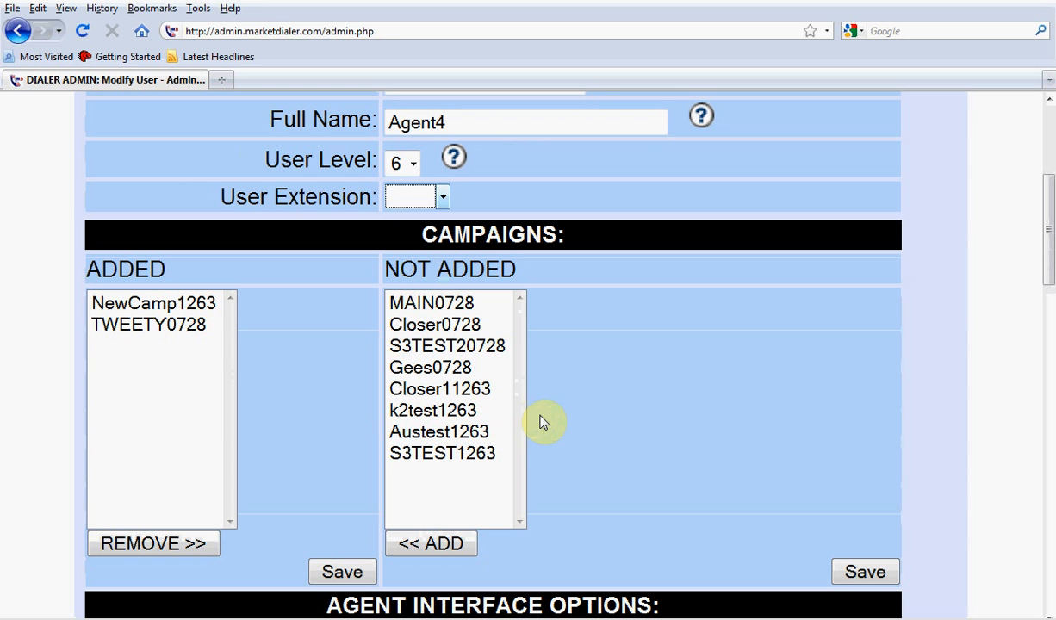
click(466, 328)
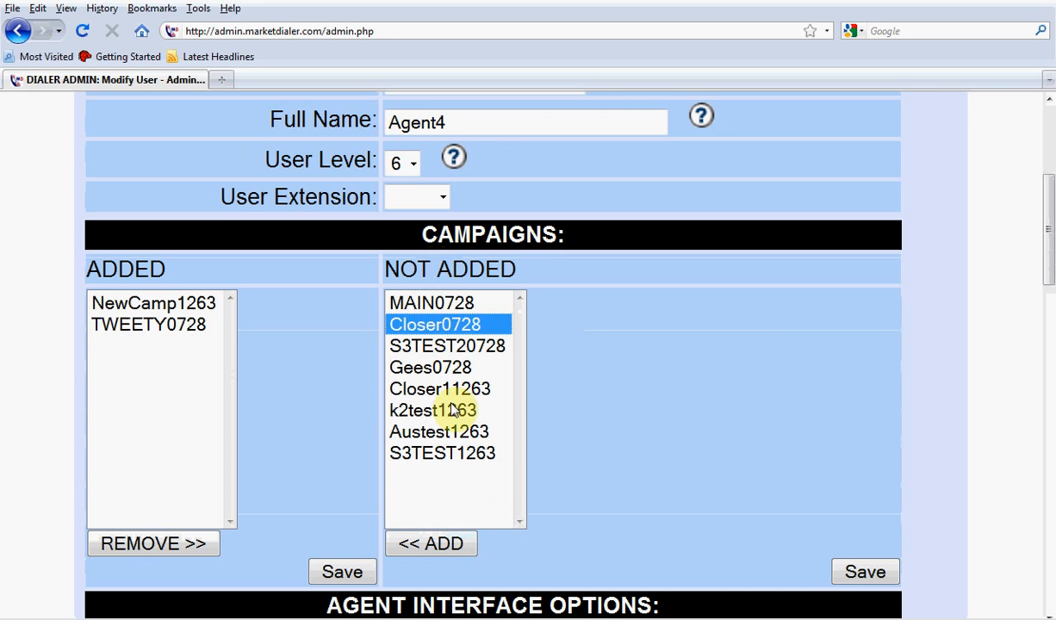
click(466, 548)
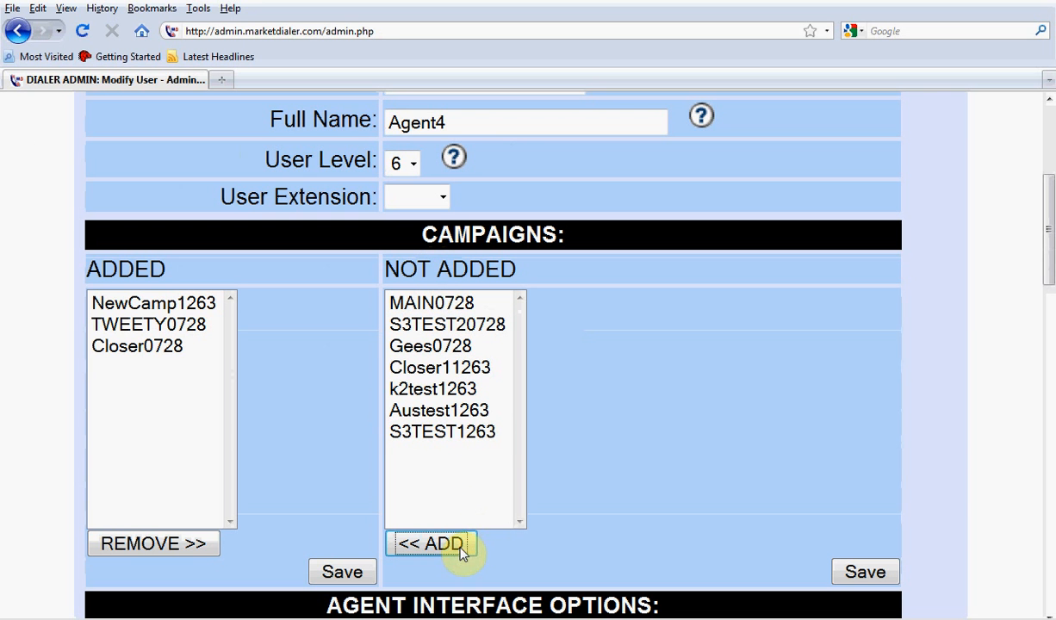
click(161, 348)
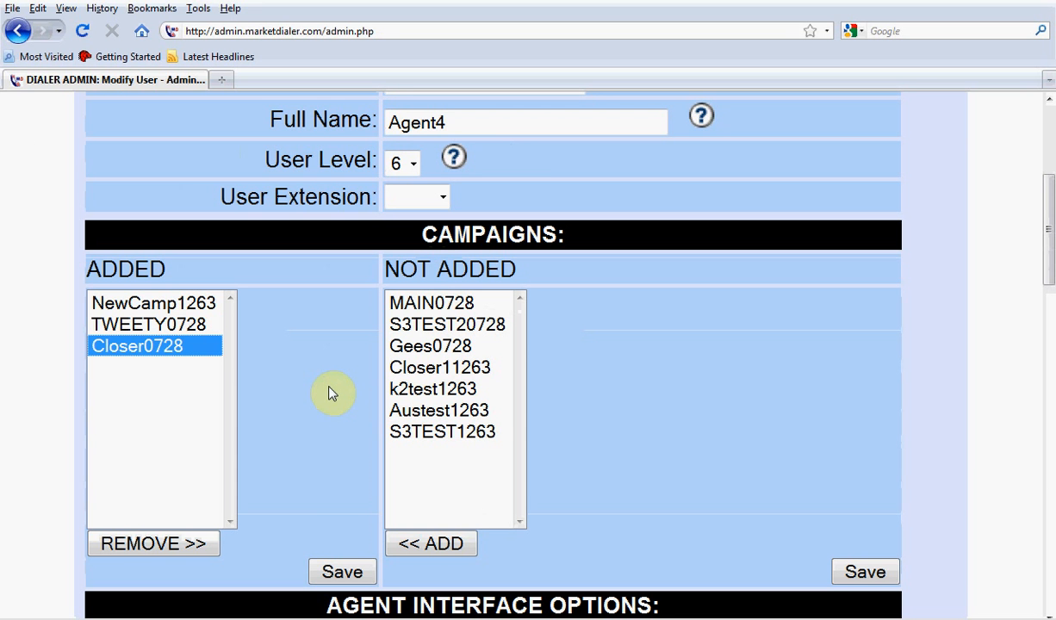
click(342, 570)
Add the Austest1263 campaign to S3Agent4, remove the TWEETY0728 campaign and save the changes.
scroll(347, 489, down, 5)
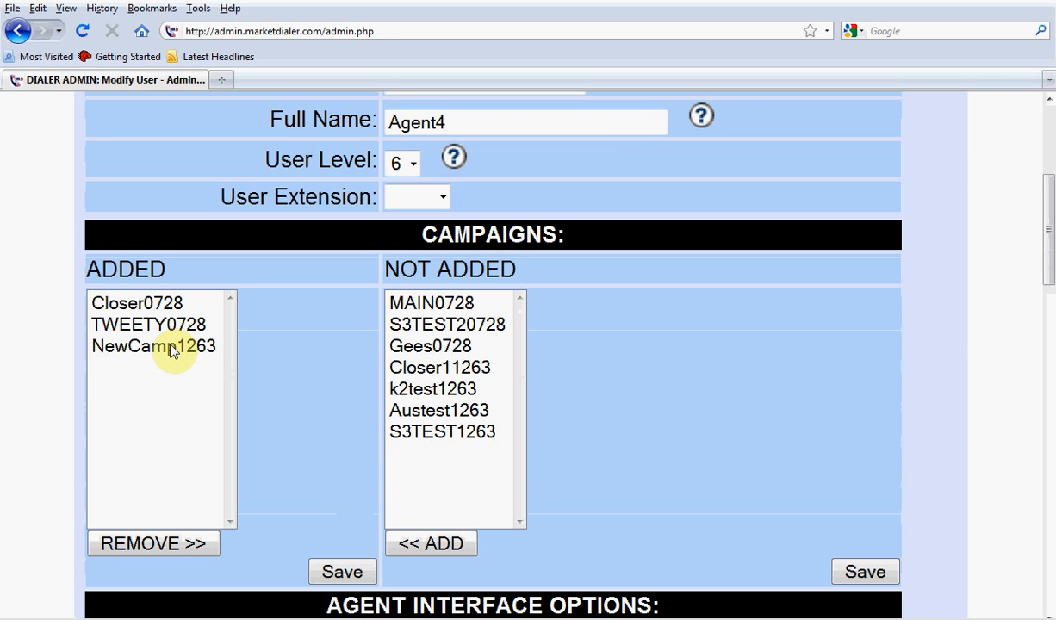
click(443, 412)
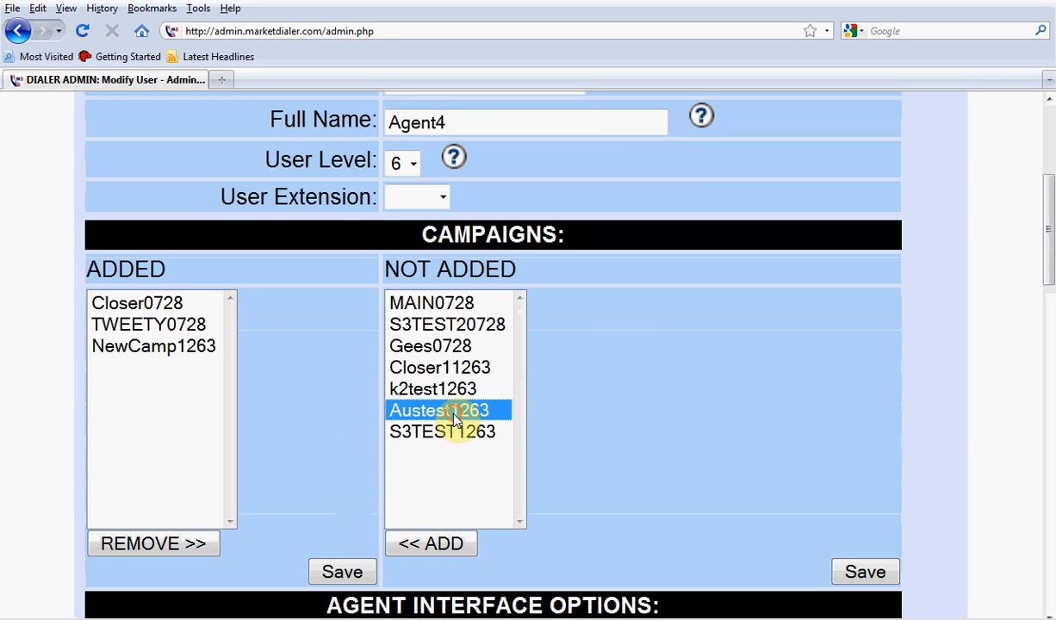
click(446, 548)
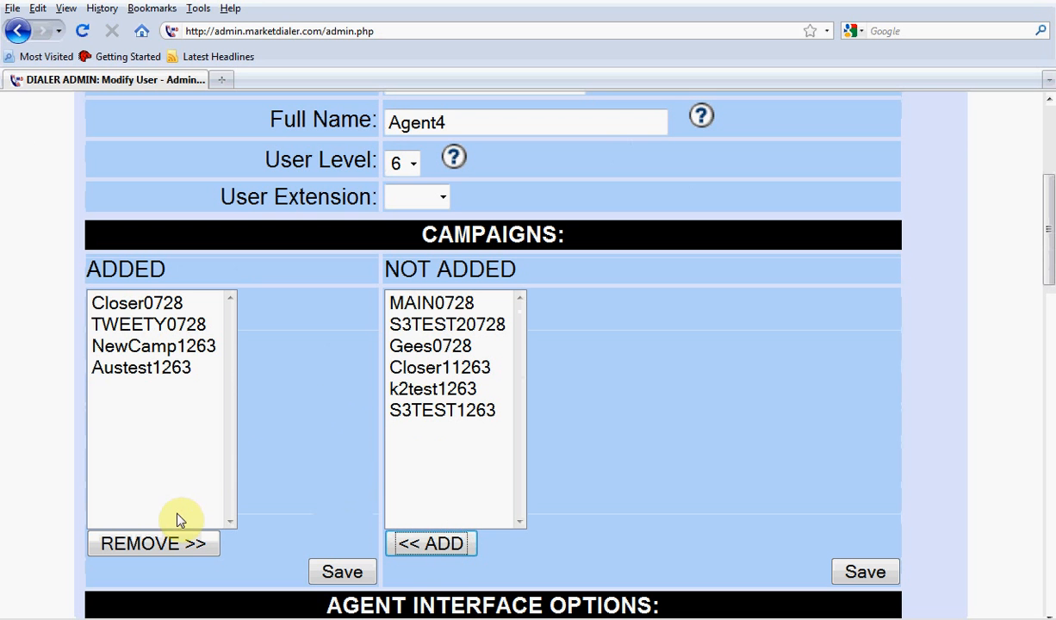
click(171, 373)
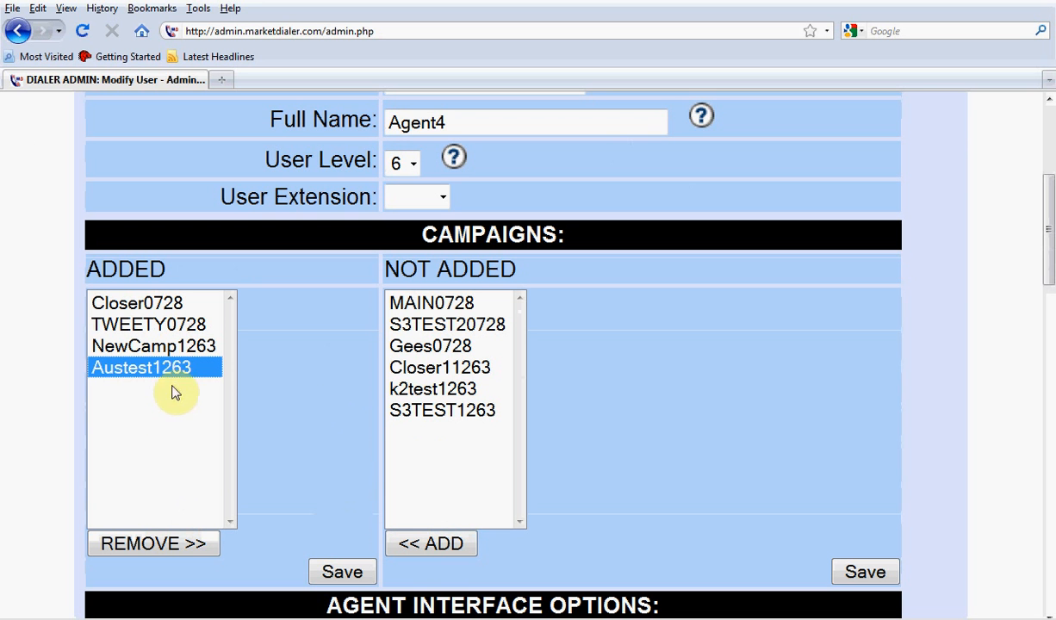
click(161, 324)
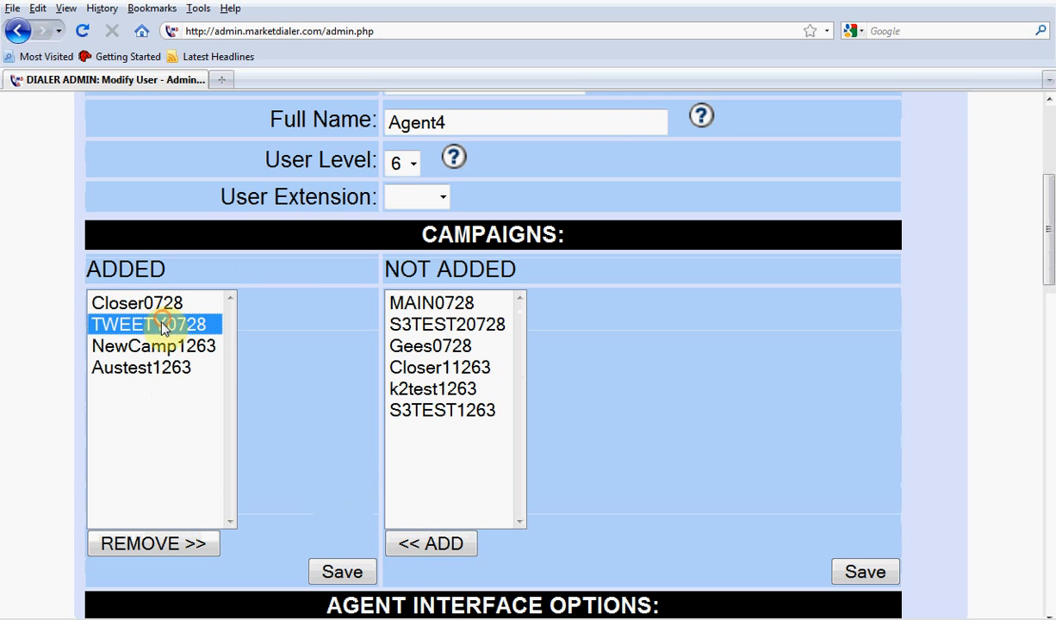
click(176, 548)
click(355, 572)
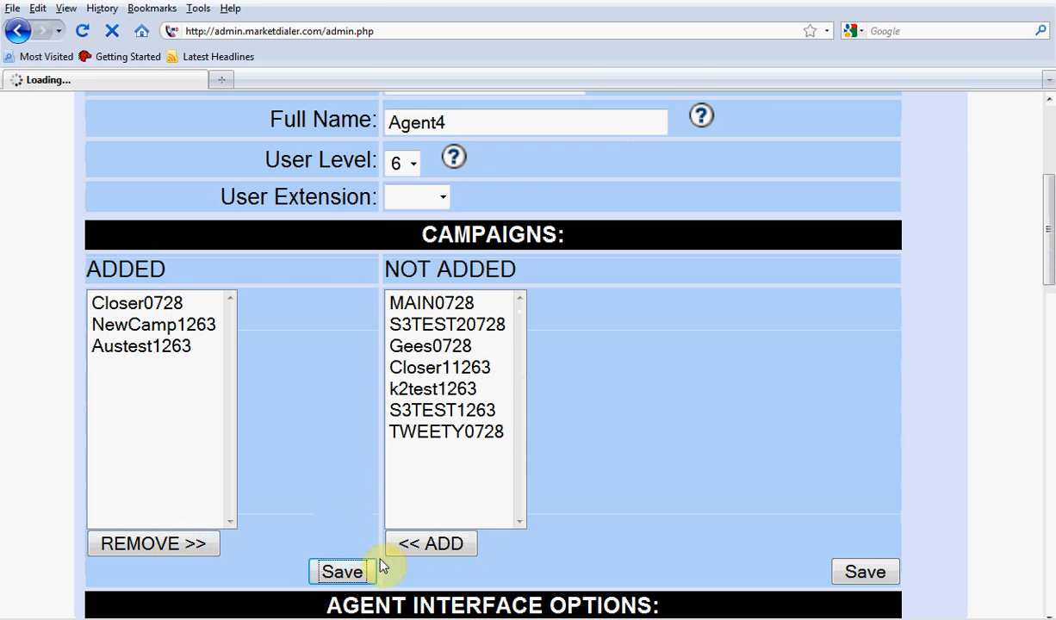
Enable the CL_Closer_L - Closer inbound group in S3Agent4's agent interface options.
scroll(359, 522, down, 6)
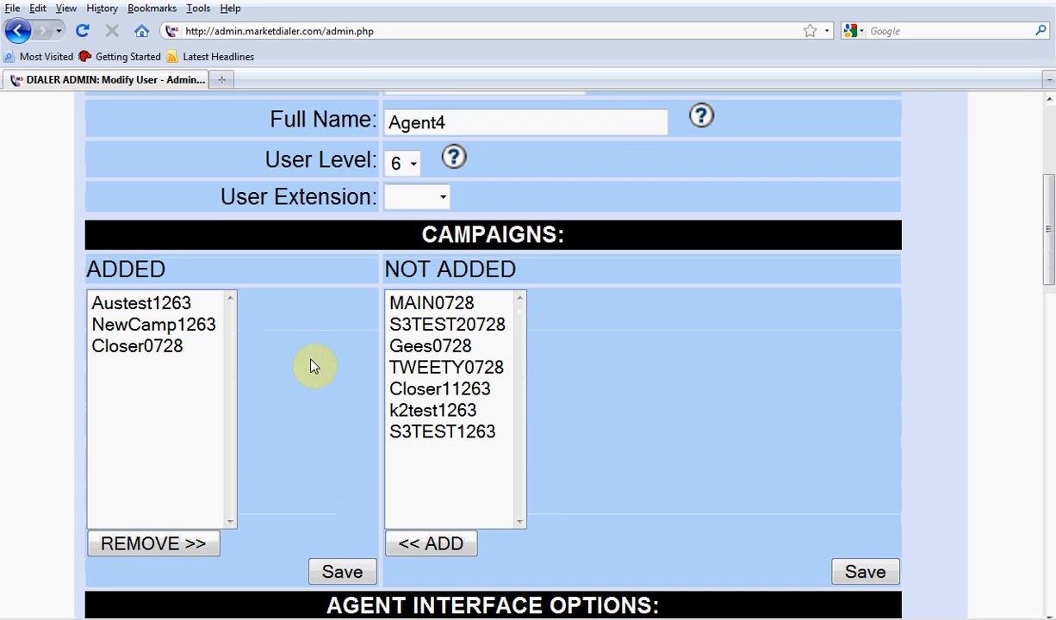
scroll(311, 366, down, 3)
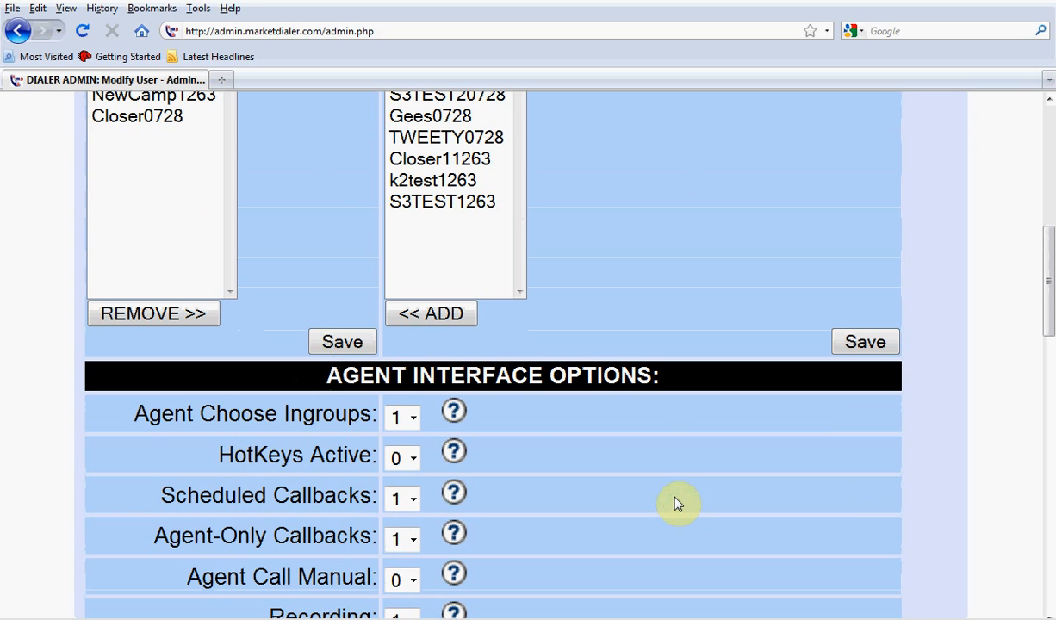
scroll(676, 504, down, 2)
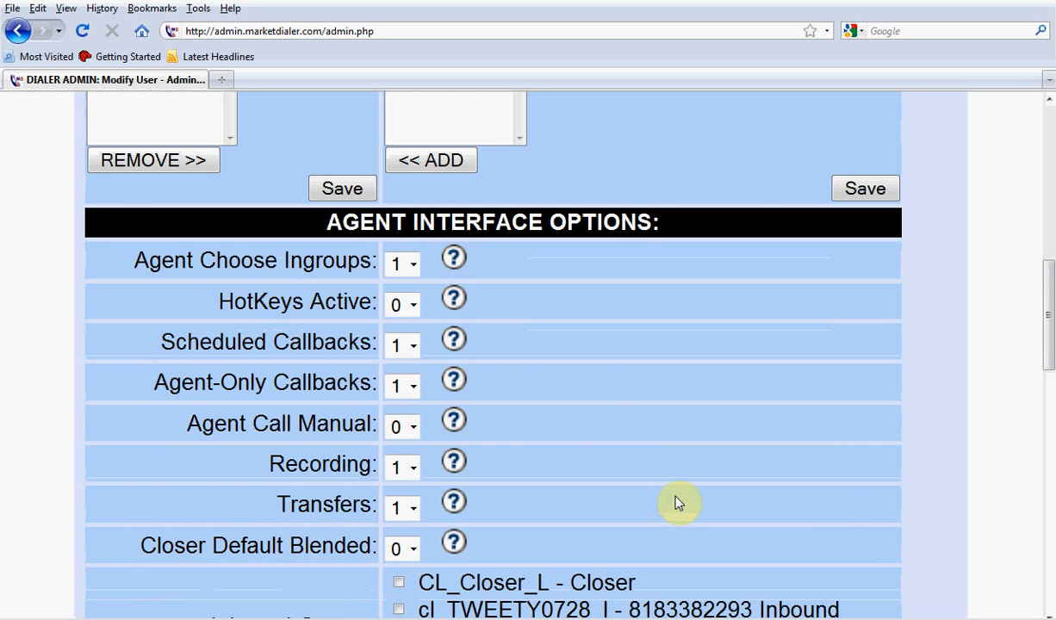
scroll(676, 503, down, 1)
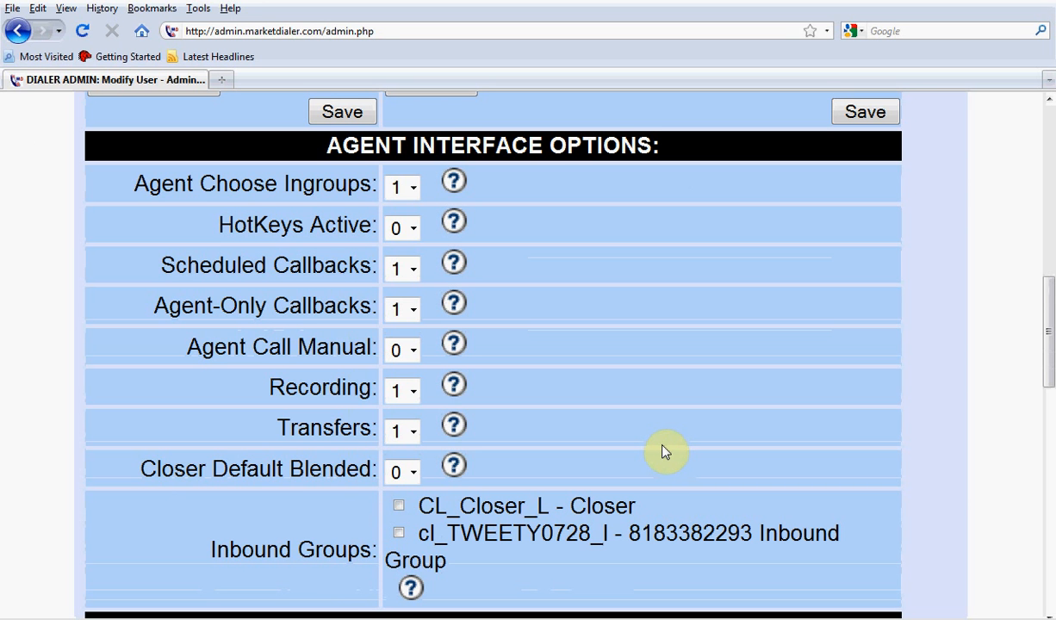
scroll(665, 451, down, 1)
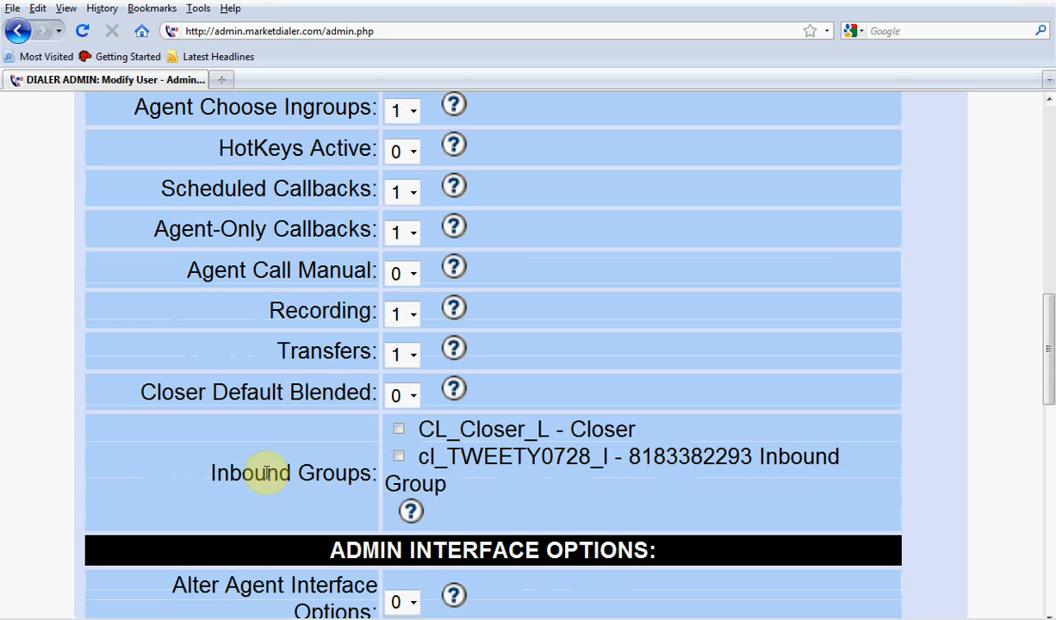
drag(207, 474, 368, 479)
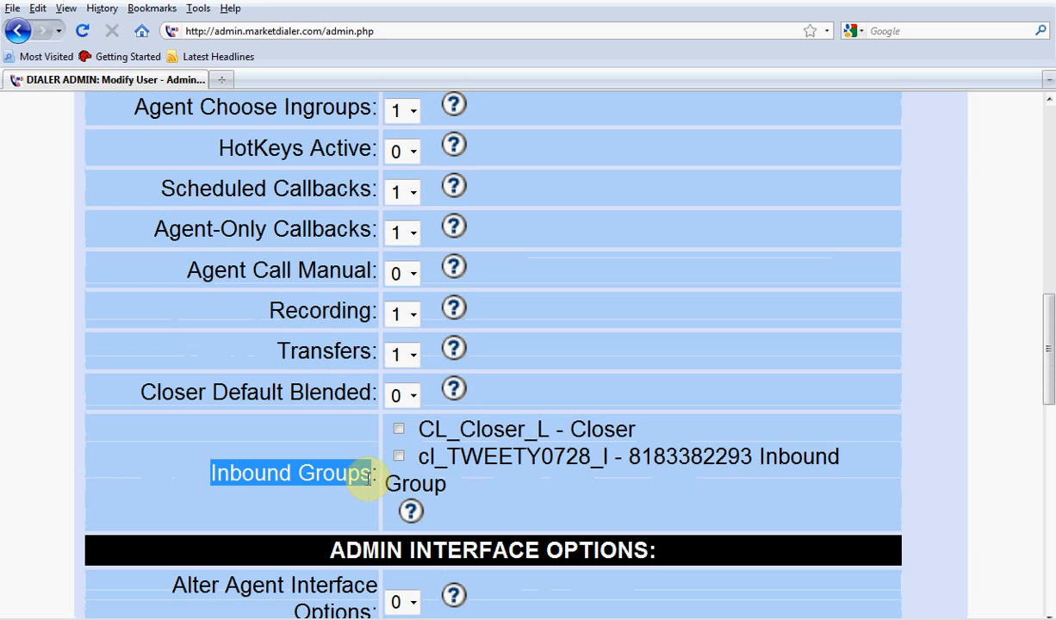
click(399, 429)
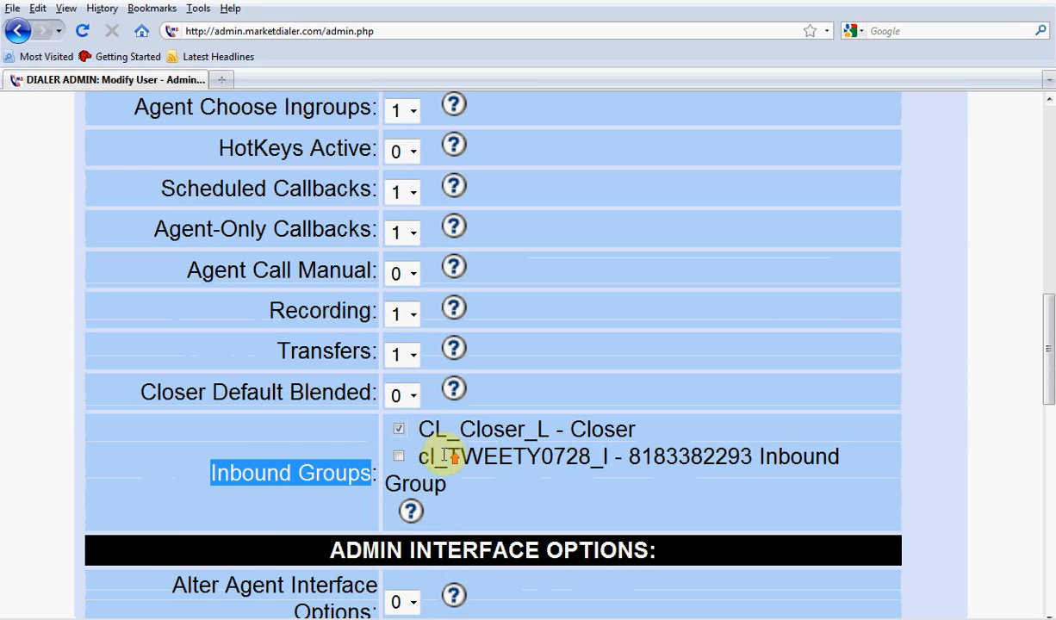
Switch S3Agent4's inbound group selection from CL_Closer_L - Closer to cl_TWEETY0728_l.
scroll(448, 455, up, 4)
scroll(387, 362, down, 4)
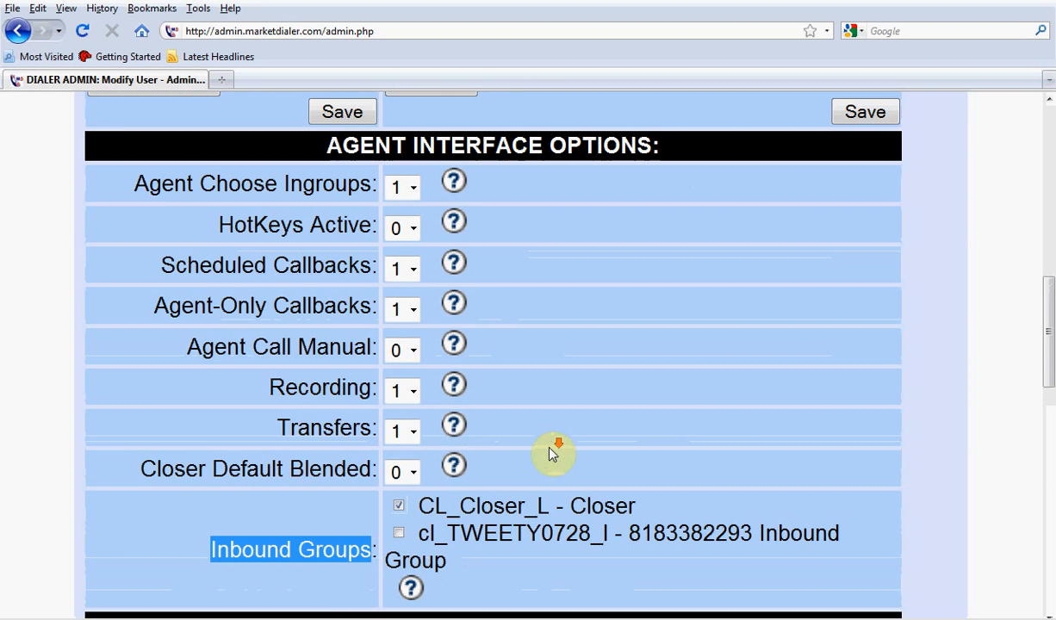
click(399, 430)
click(399, 456)
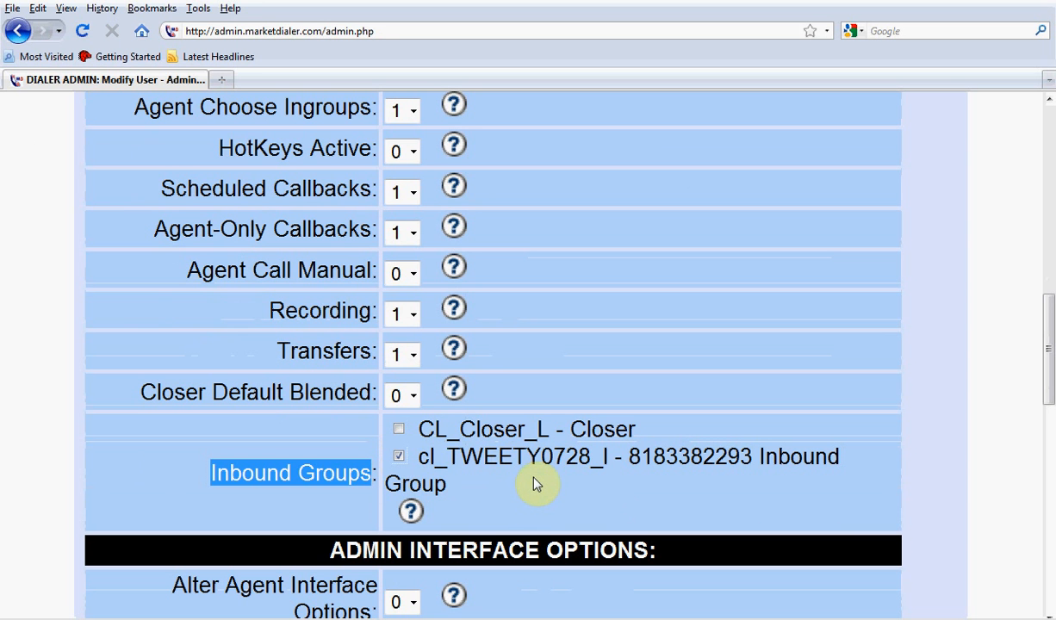
Enable the CL_Closer_L - Closer inbound group in addition to cl_TWEETY0728_l for S3Agent4.
scroll(483, 476, up, 5)
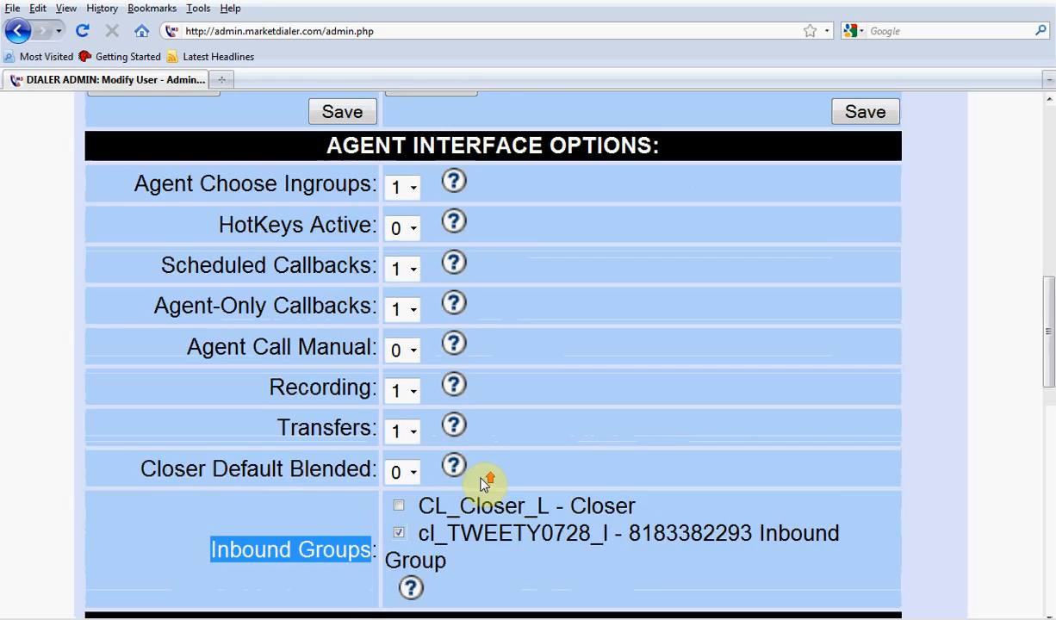
scroll(527, 481, down, 4)
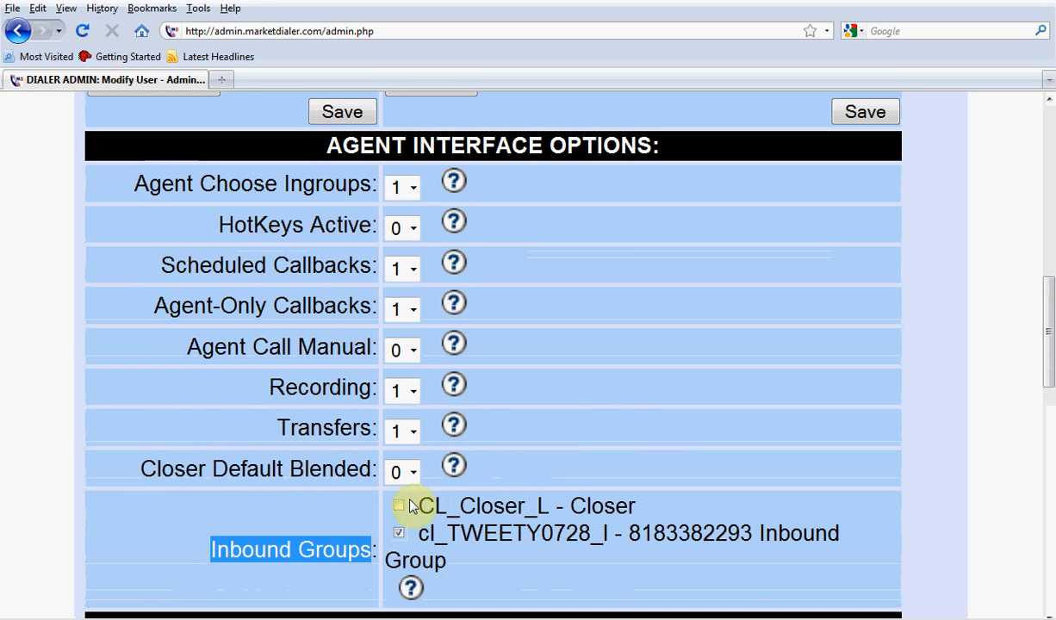
click(399, 506)
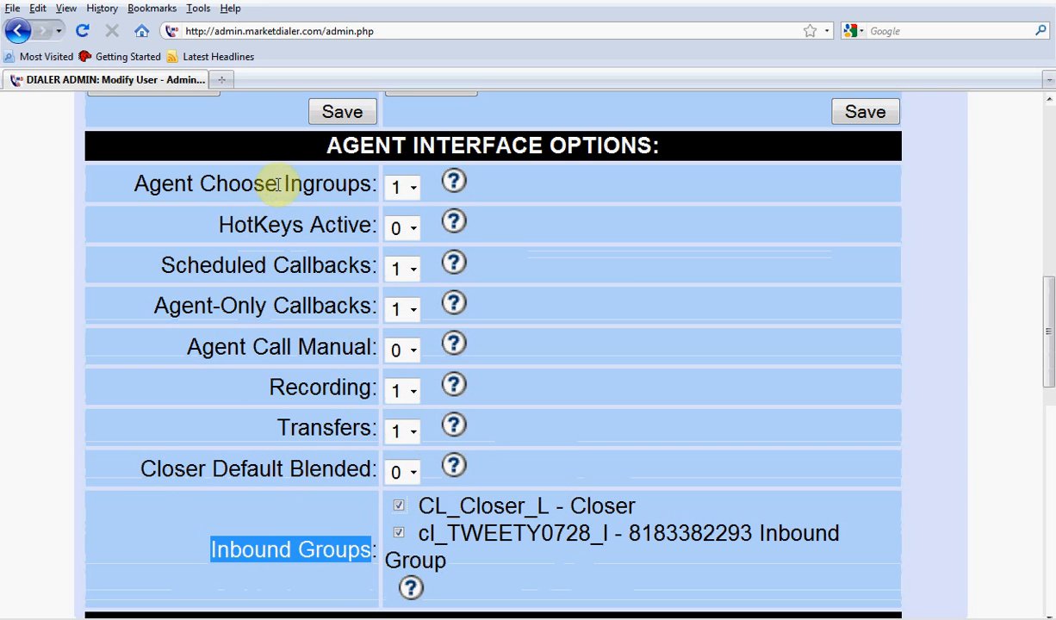
Examine S3Agent4's agent interface options, starting with Agent Choose Ingroups, and the beginning of the admin interface options.
drag(138, 184, 380, 206)
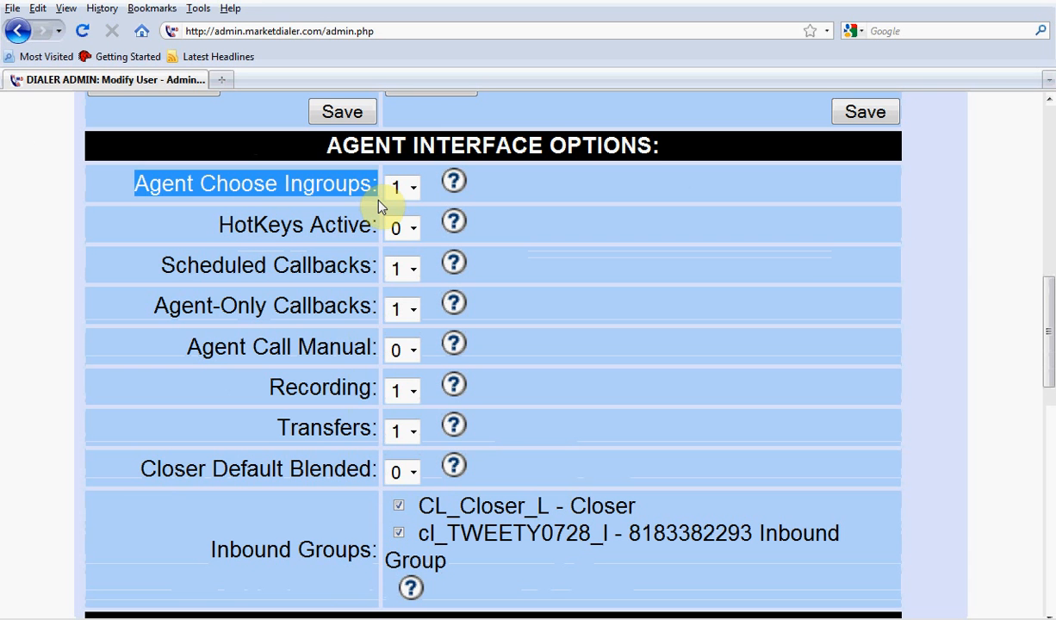
click(482, 228)
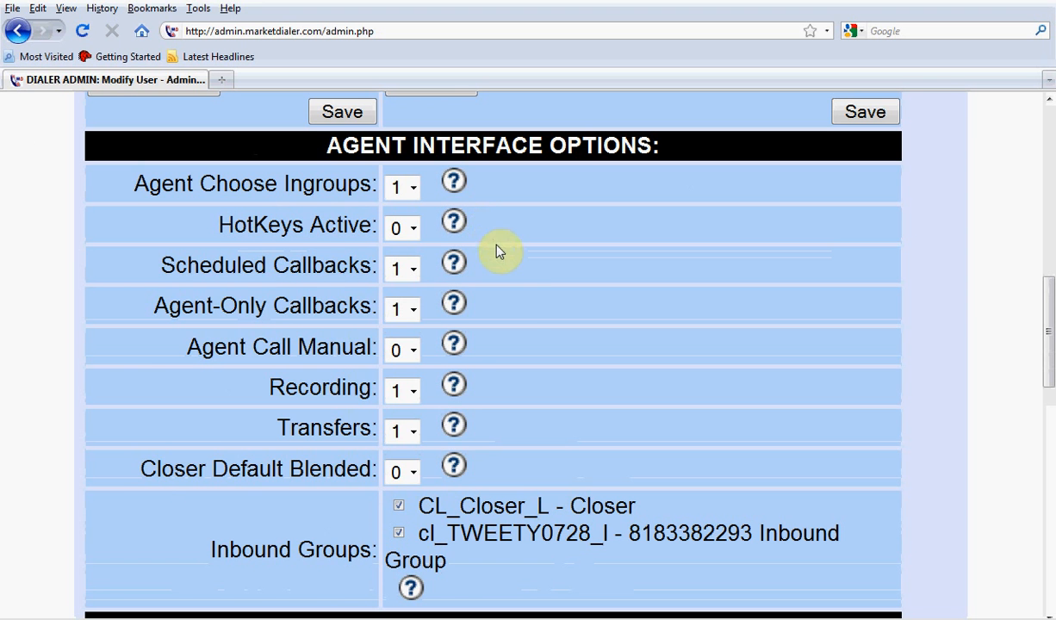
scroll(528, 296, down, 5)
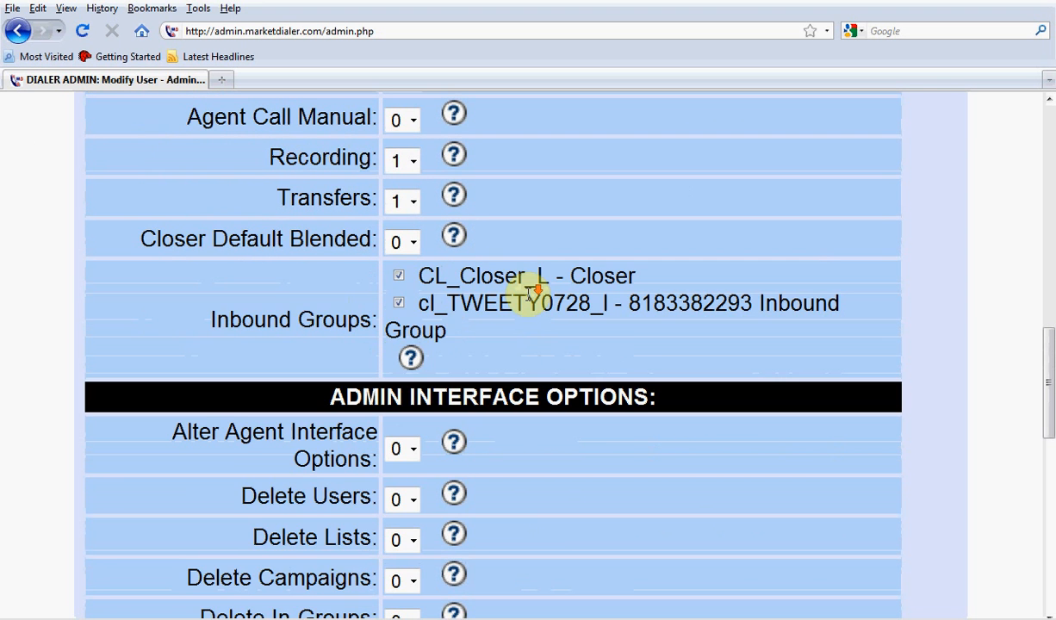
scroll(528, 295, up, 5)
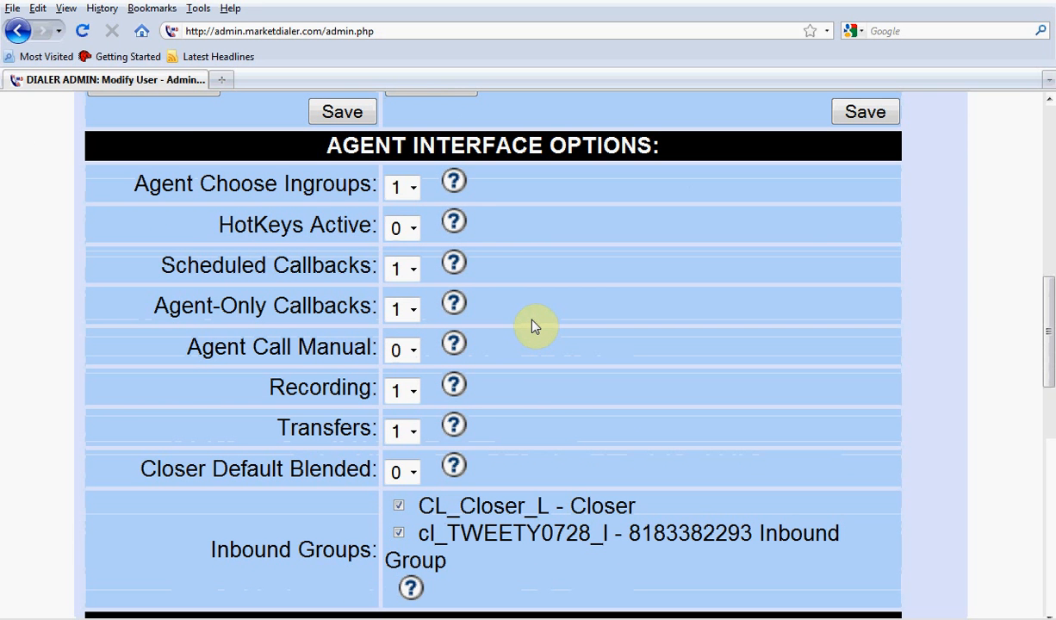
scroll(532, 325, down, 3)
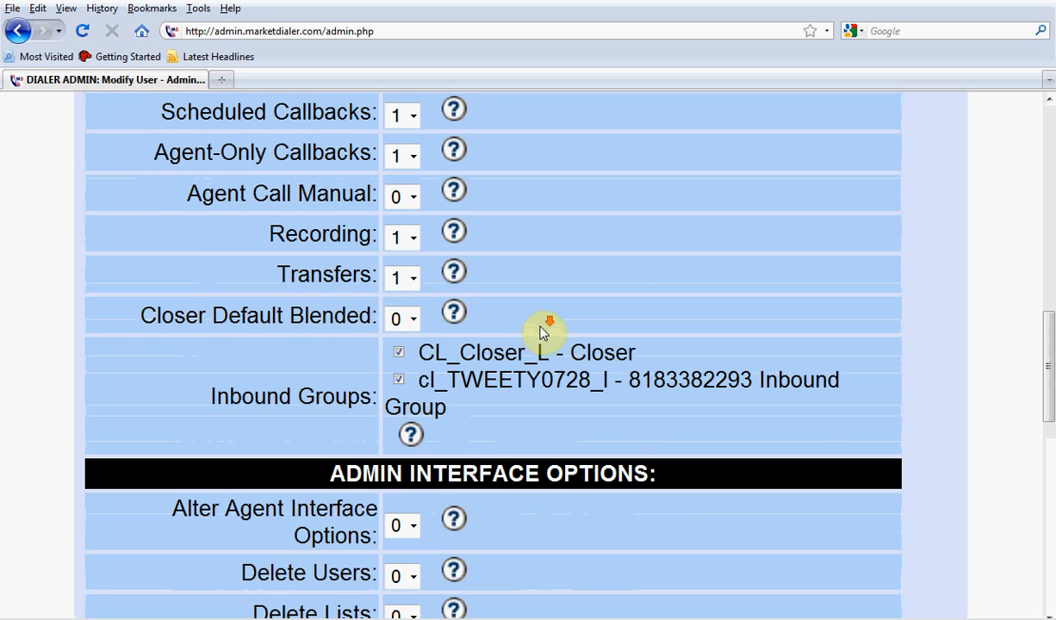
scroll(540, 330, down, 4)
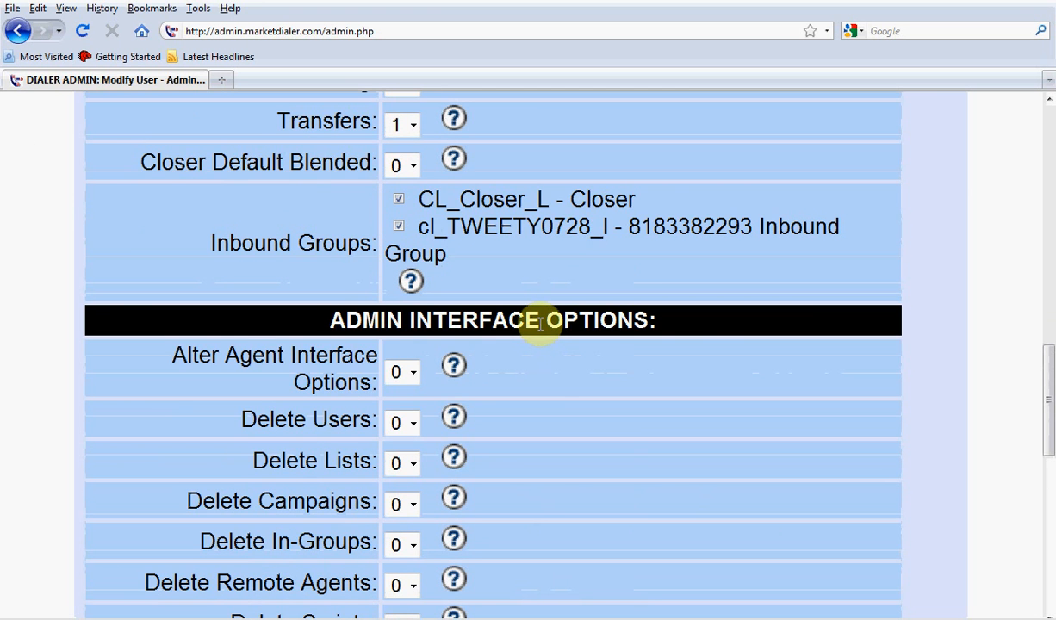
Set S3Agent4's user level to 7.
scroll(540, 325, up, 18)
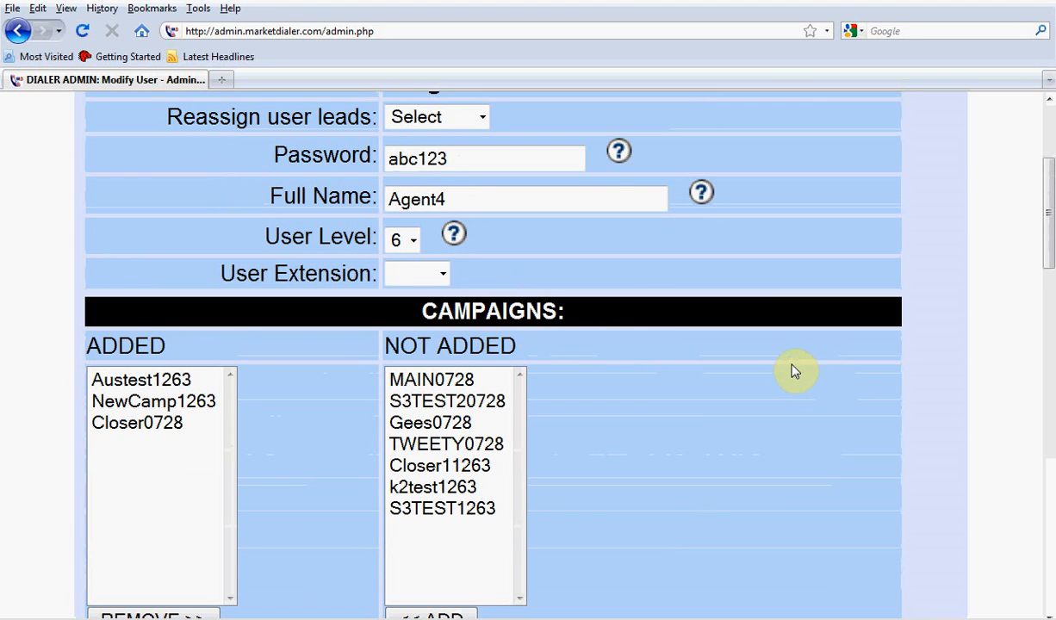
scroll(793, 371, up, 5)
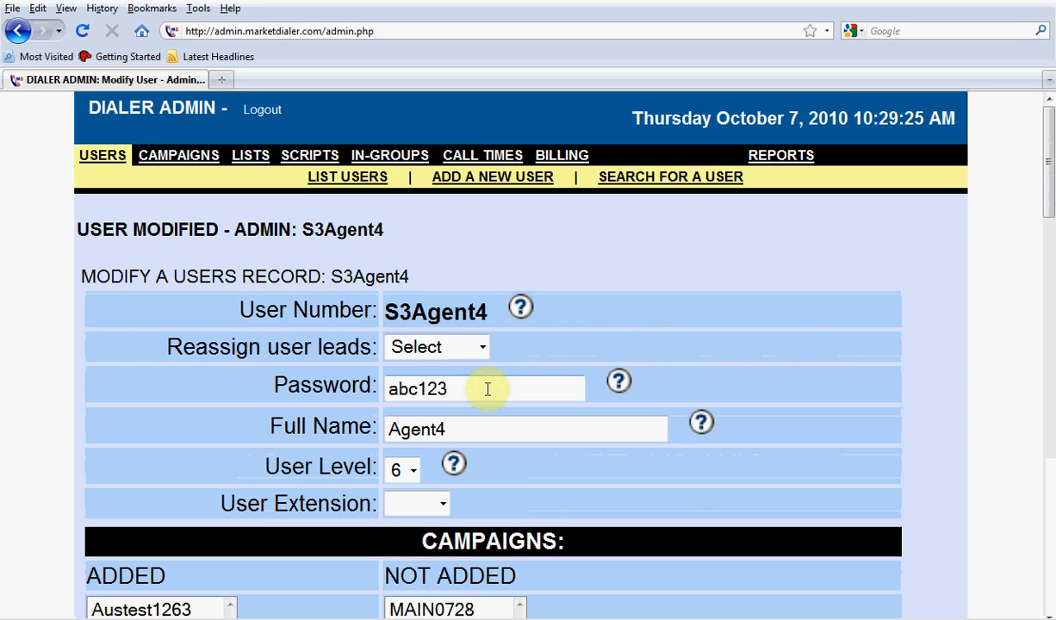
click(412, 470)
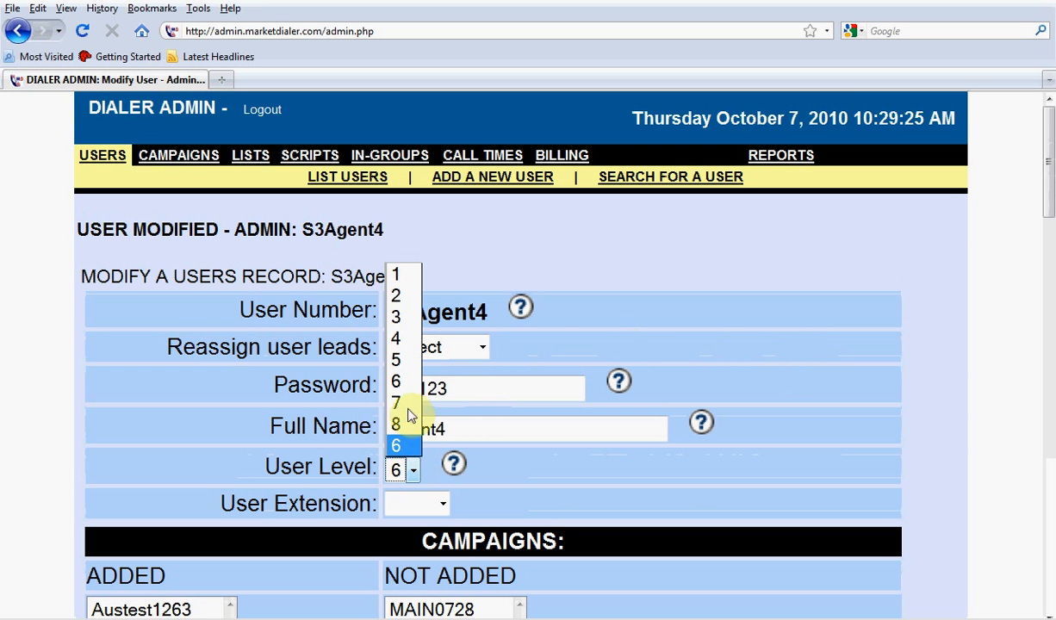
click(410, 404)
Examine the admin interface options in S3Agent4's record, from Alter Agent Interface Options through Modify Call Times.
scroll(504, 480, down, 9)
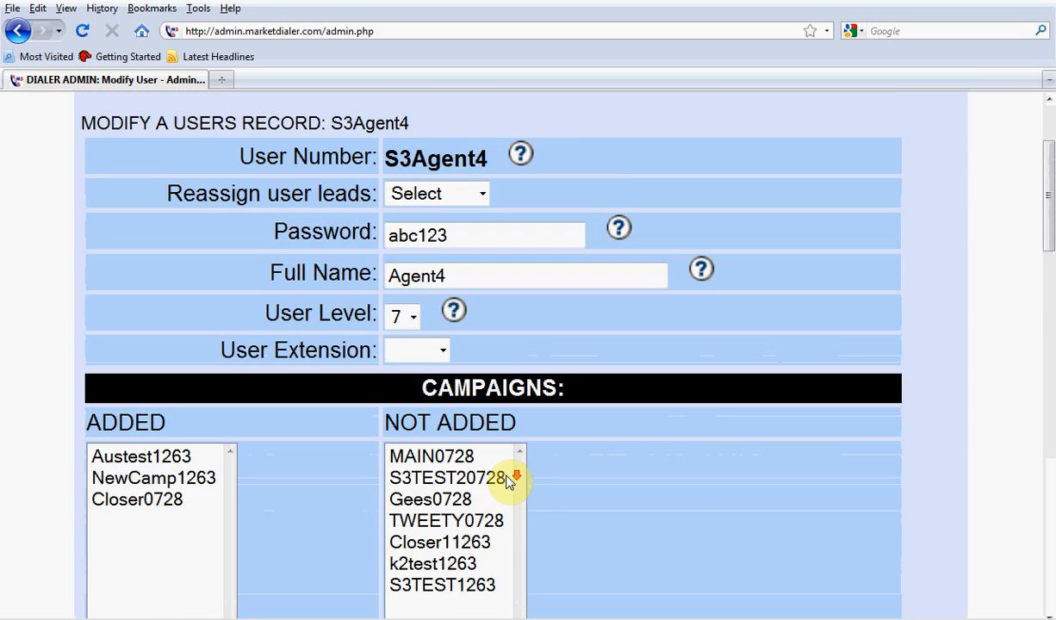
scroll(508, 479, down, 9)
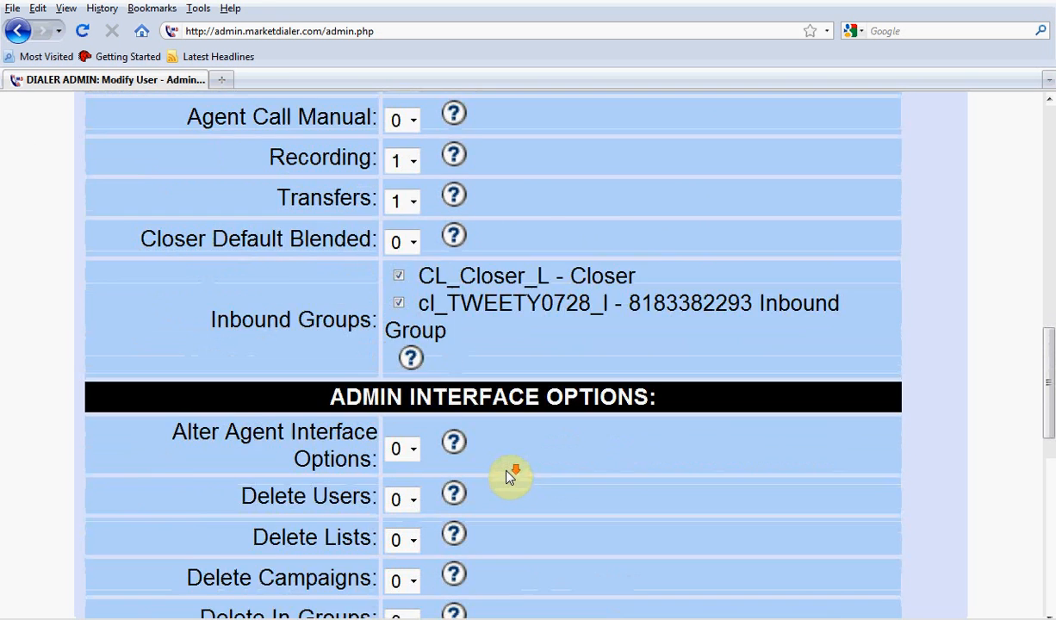
scroll(509, 474, down, 2)
scroll(510, 471, down, 2)
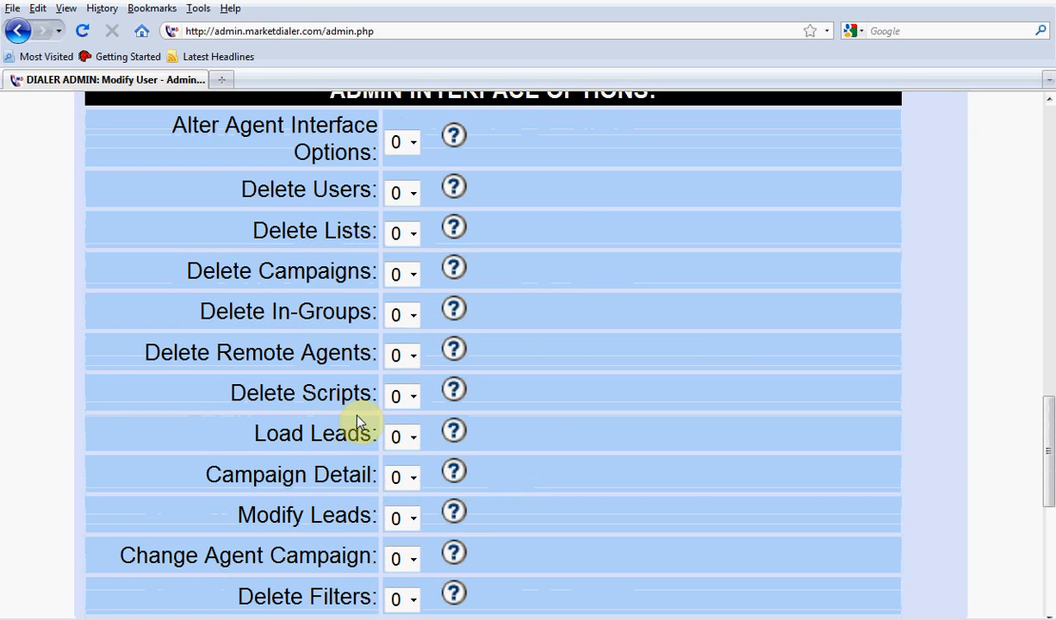
scroll(358, 421, down, 2)
scroll(357, 420, down, 2)
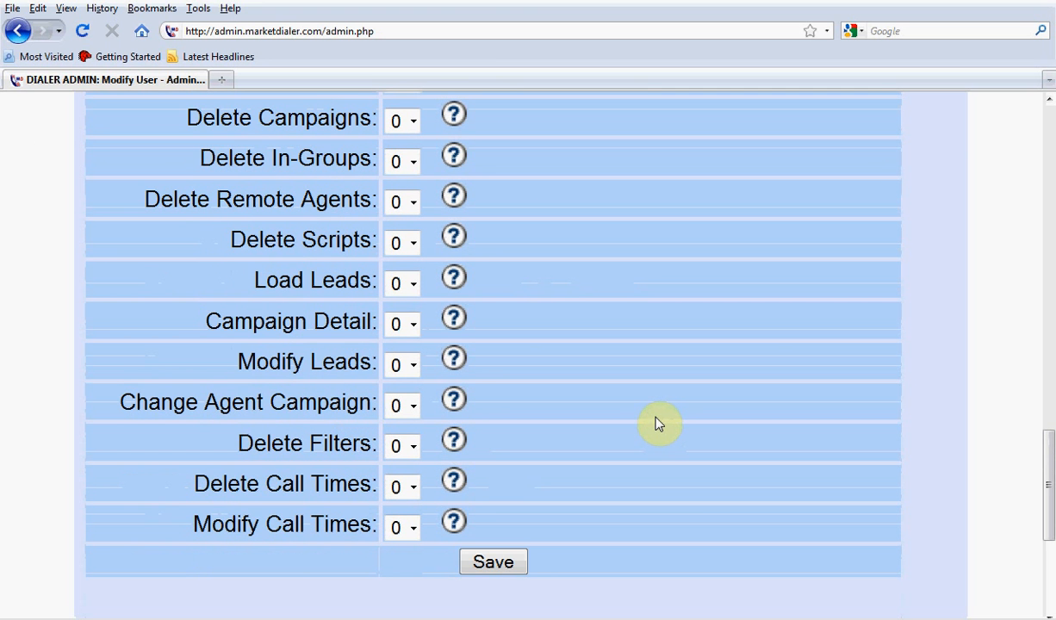
scroll(659, 422, up, 6)
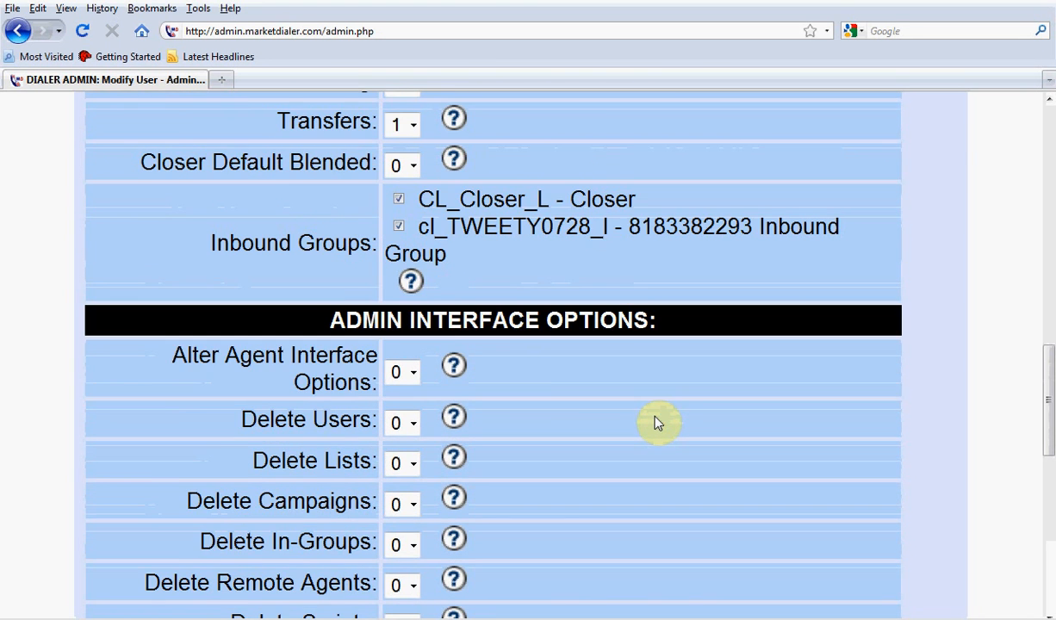
scroll(659, 422, up, 3)
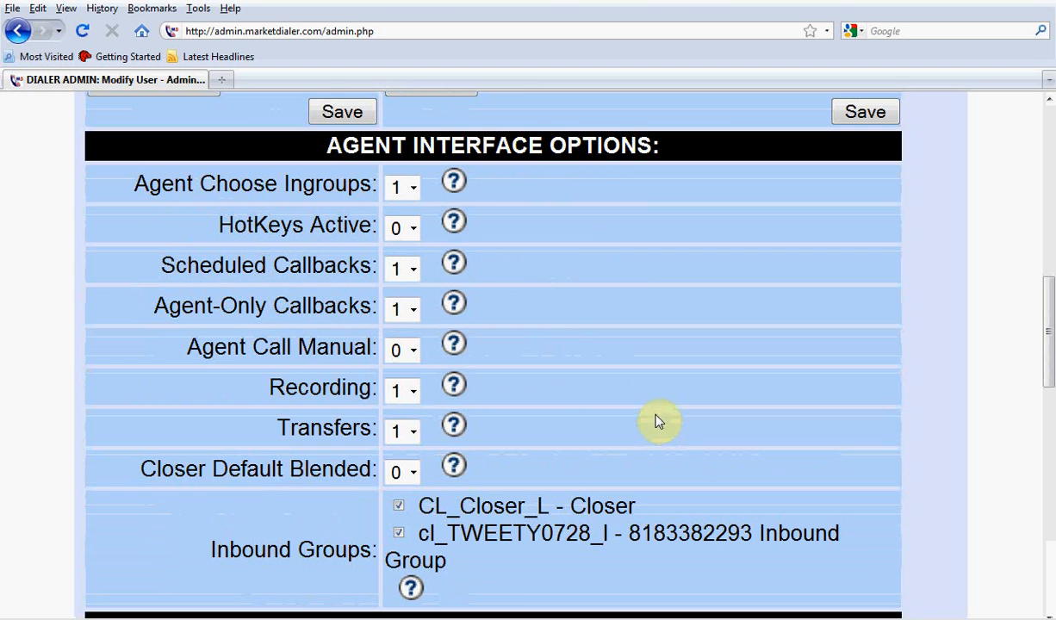
scroll(659, 422, up, 2)
scroll(657, 421, up, 5)
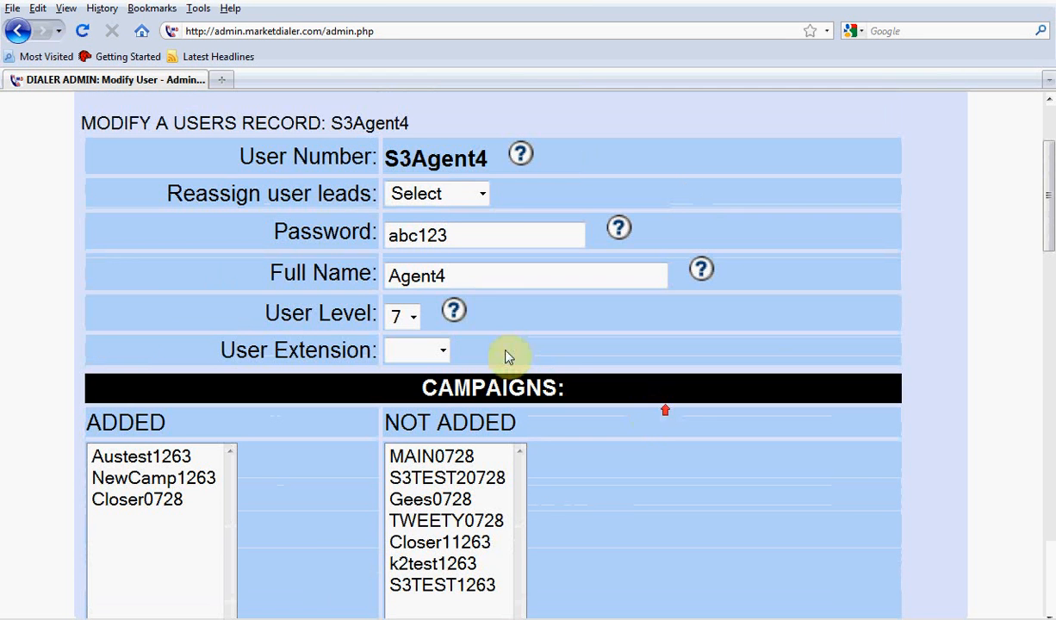
Set S3Agent4's user level to 6, save the record and check the campaign lists.
click(414, 318)
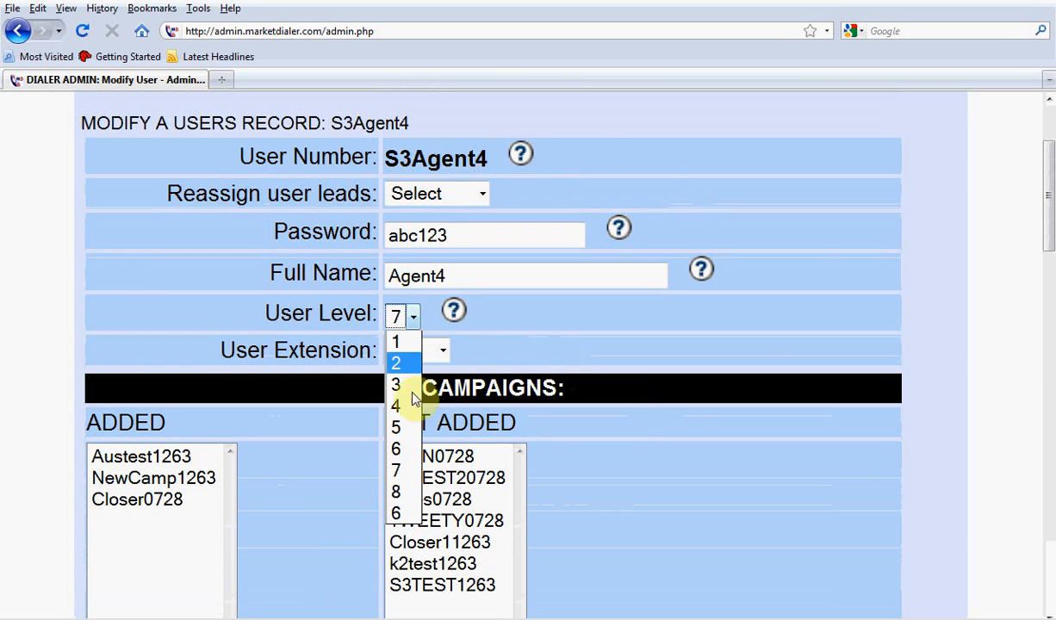
click(407, 448)
click(565, 352)
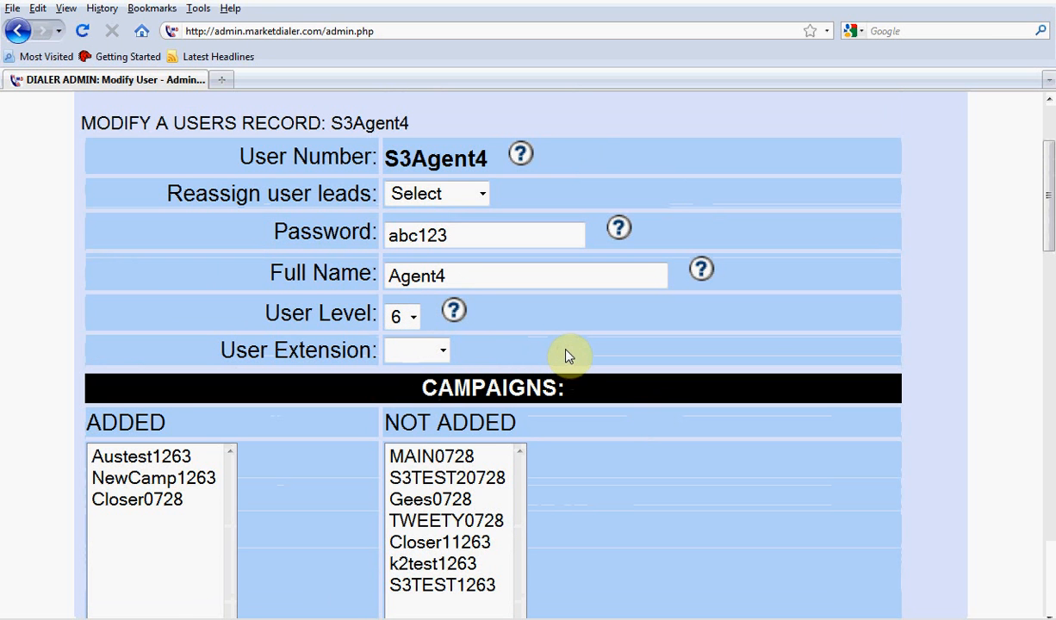
scroll(567, 356, down, 5)
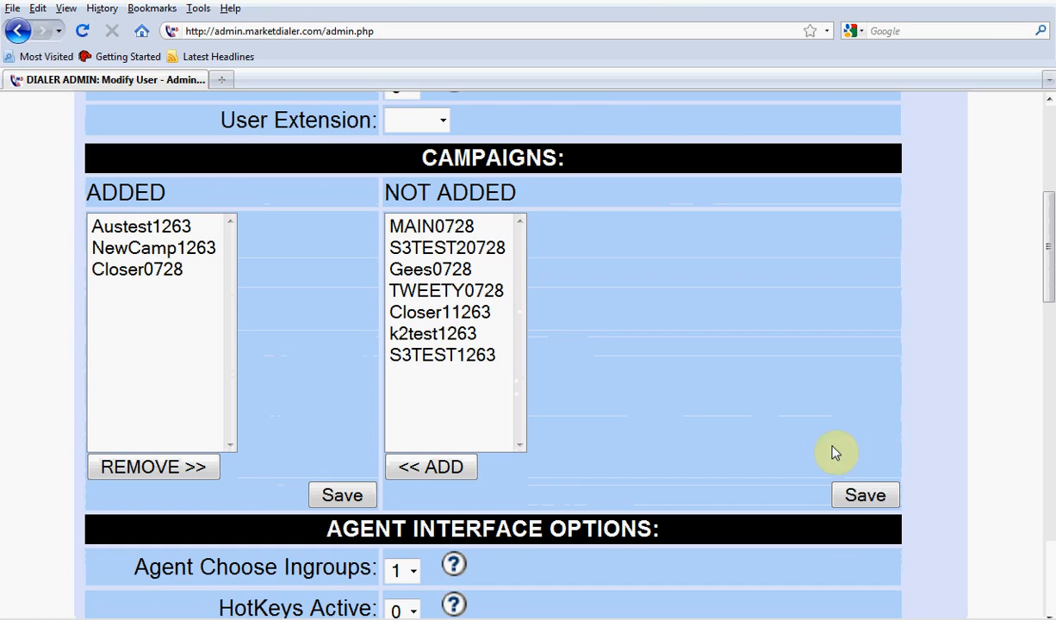
click(857, 495)
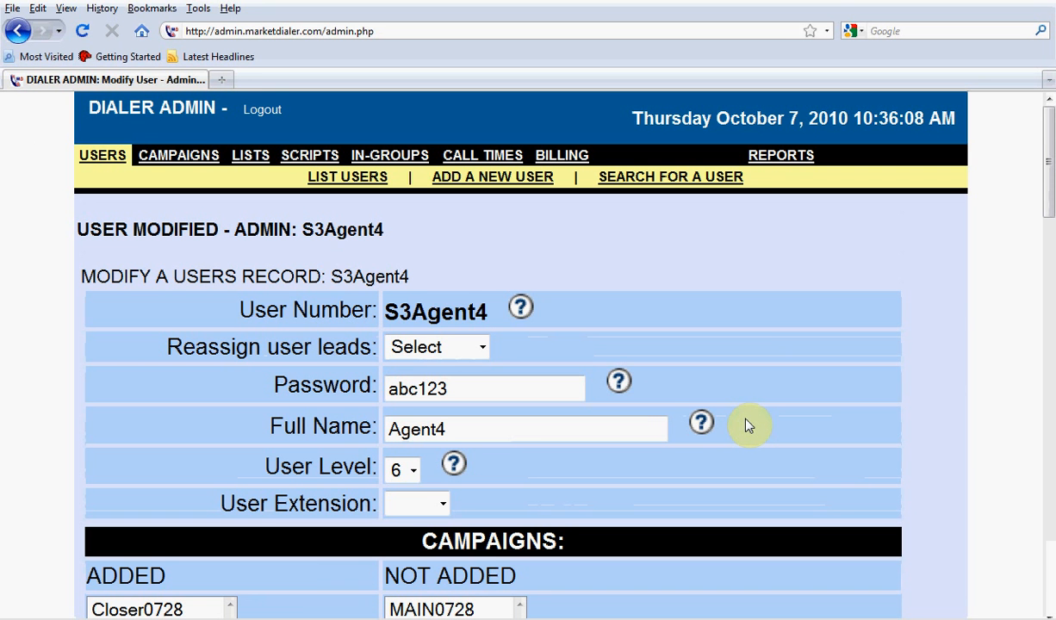
scroll(702, 414, down, 5)
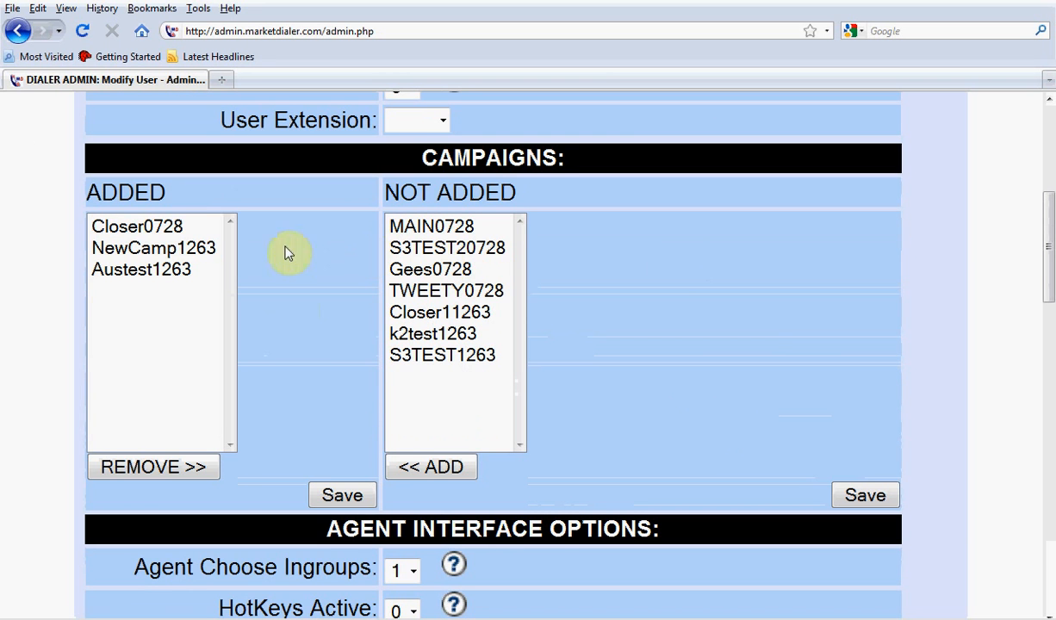